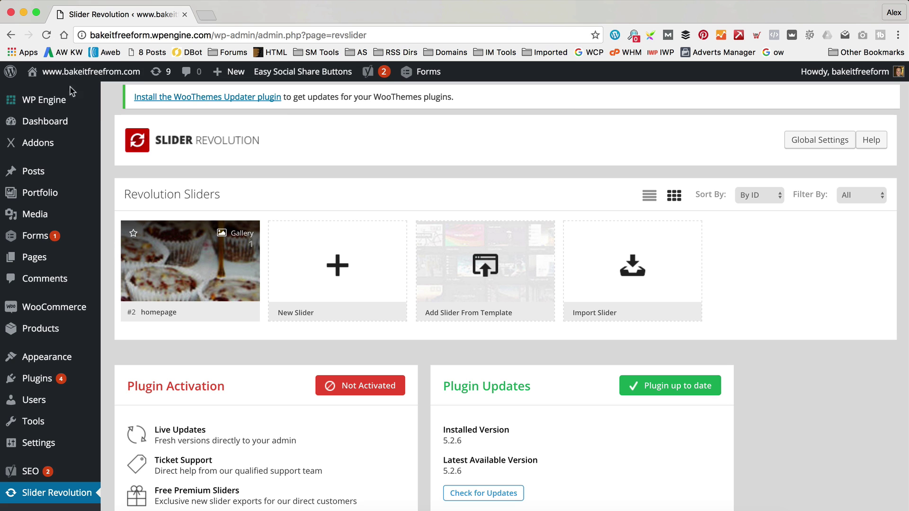
- Open the site's live homepage in a new browser tab to view the current slider
mouse_move(57, 72)
right_click(93, 90)
left_click(123, 95)
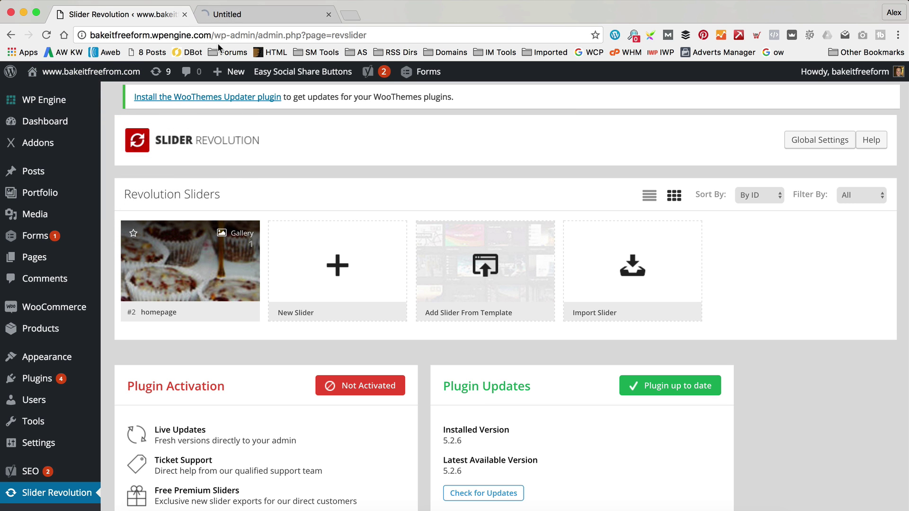
left_click(227, 14)
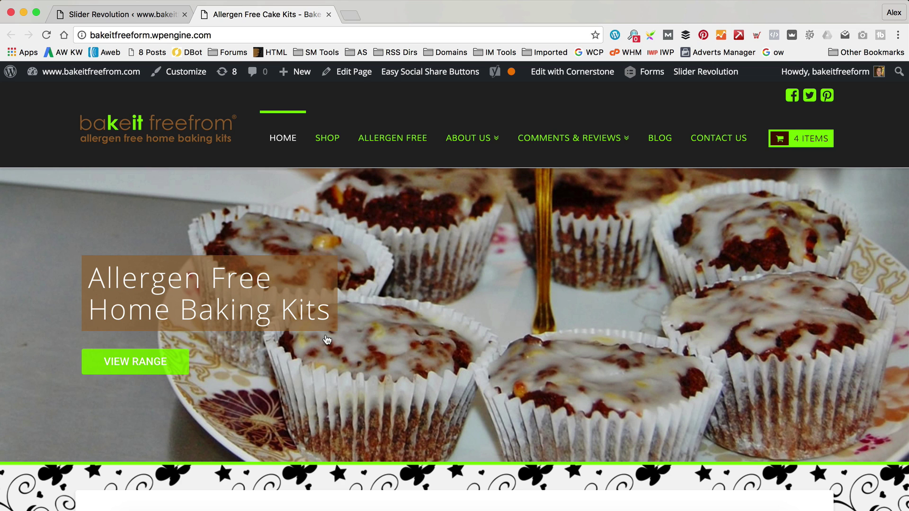
- Return to Slider Revolution and open the homepage slider in the slide editor, with the slide canvas in view
left_click(122, 13)
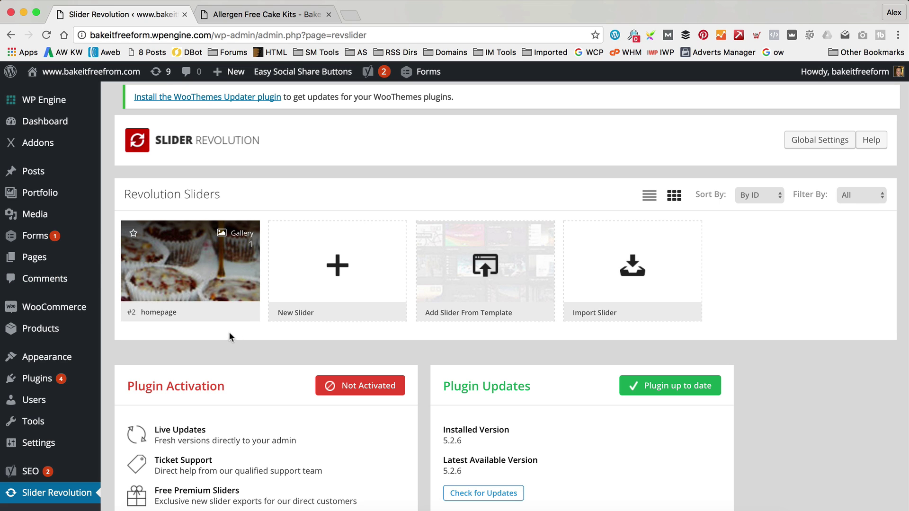
left_click(249, 313)
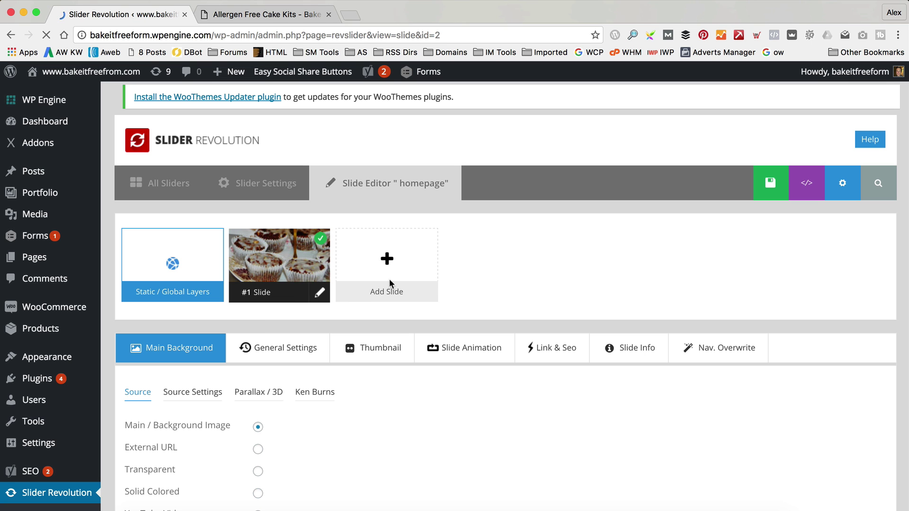
scroll(439, 272, "down", 10)
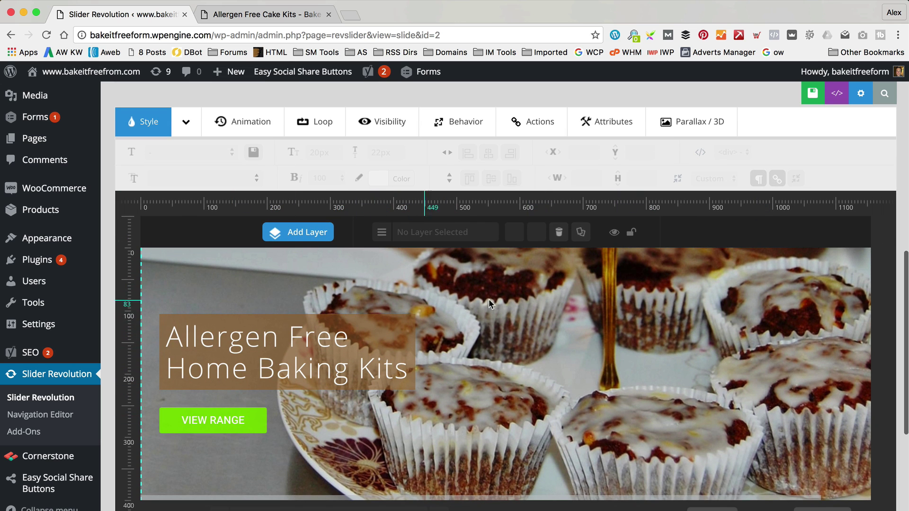
scroll(527, 360, "up", 7)
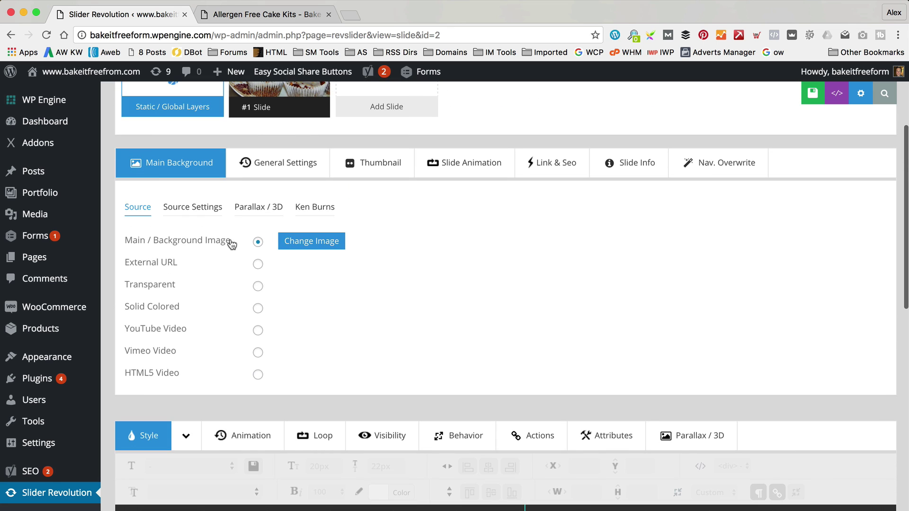
scroll(349, 262, "down", 9)
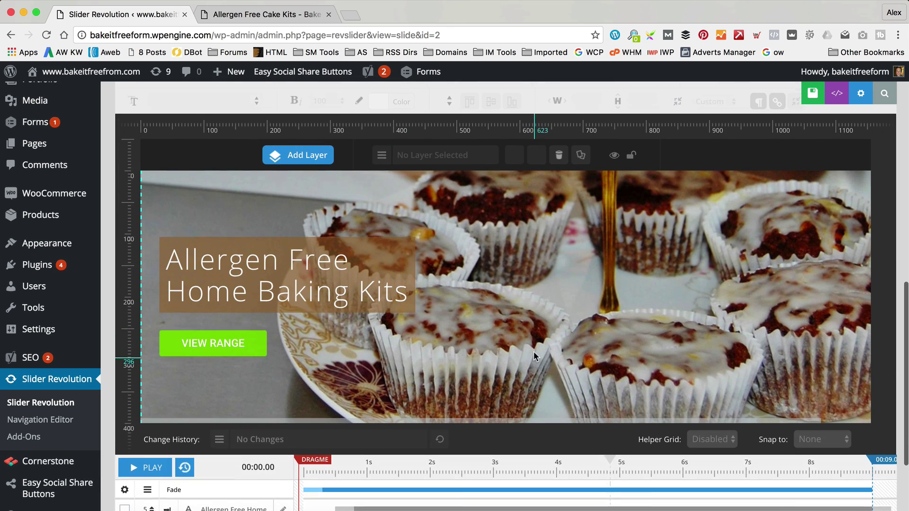
scroll(533, 351, "up", 1)
mouse_move(301, 189)
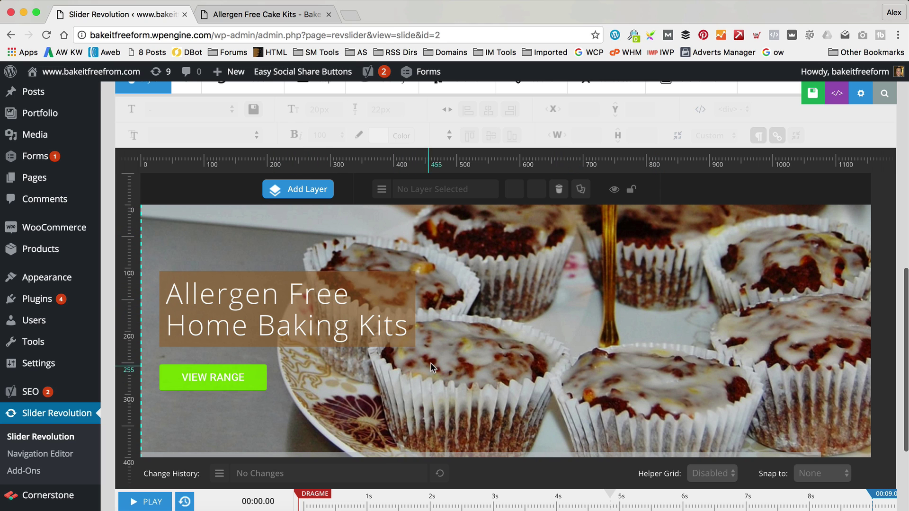
- Replace the slide's heading text with "we pack it... you bake it" and move it down to Y 145 px, above the VIEW RANGE button
left_click(294, 323)
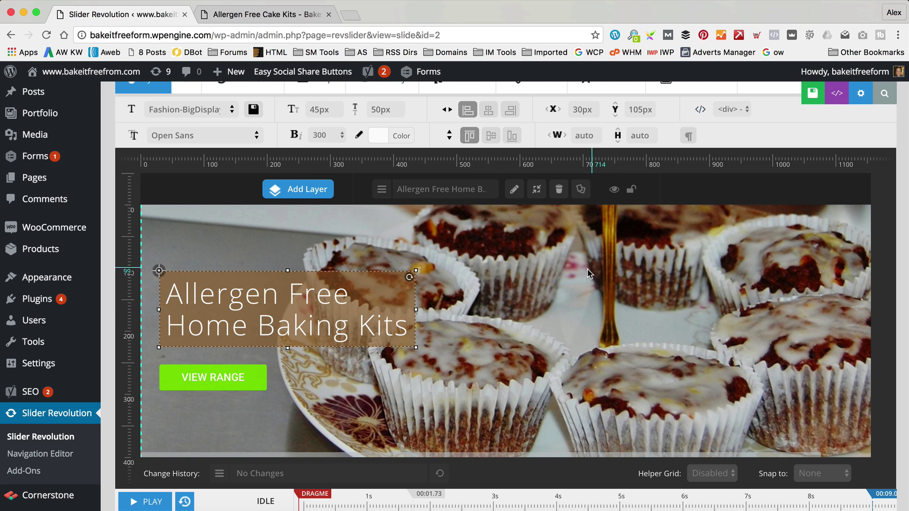
double_click(339, 339)
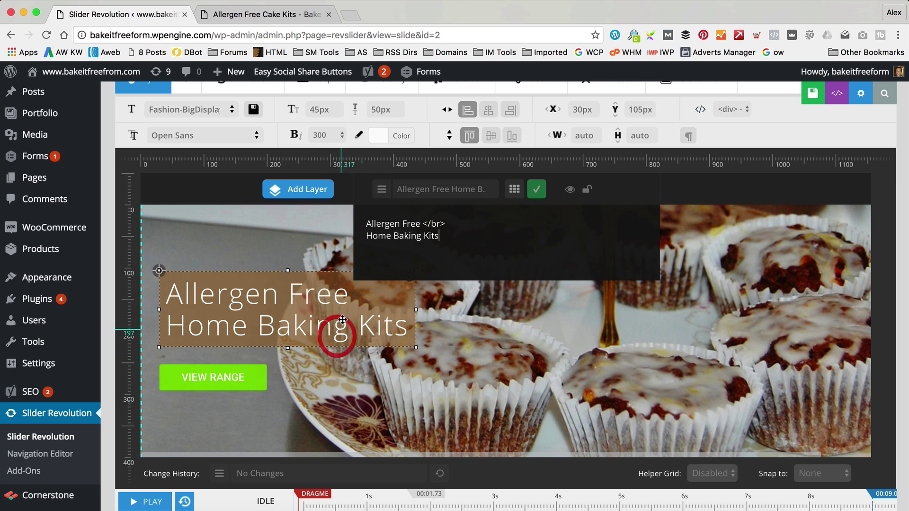
key("super+a")
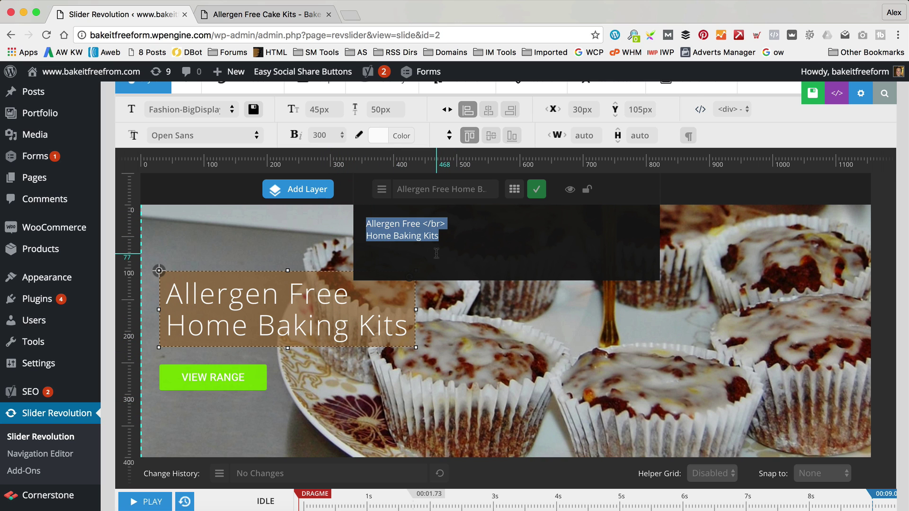
type("We")
key("BackSpace")
key("BackSpace")
key("BackSpace")
type("we pack it")
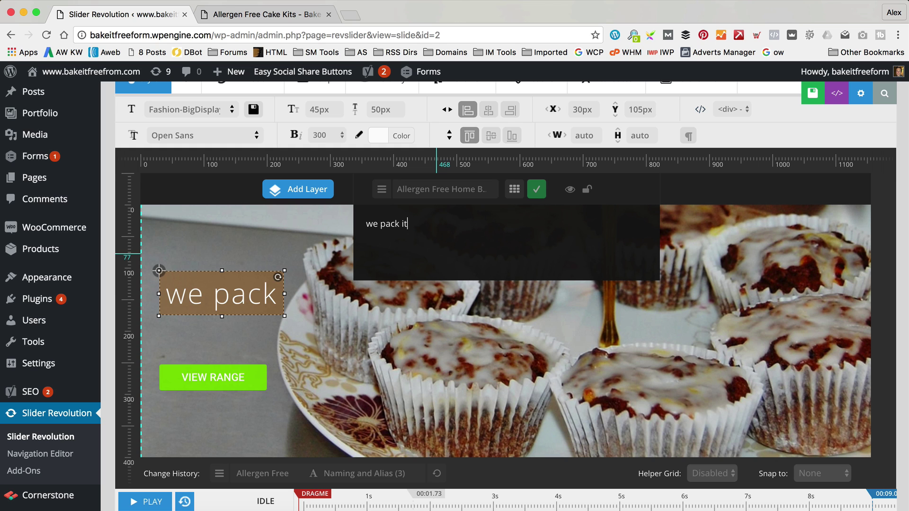
type("... you bake it")
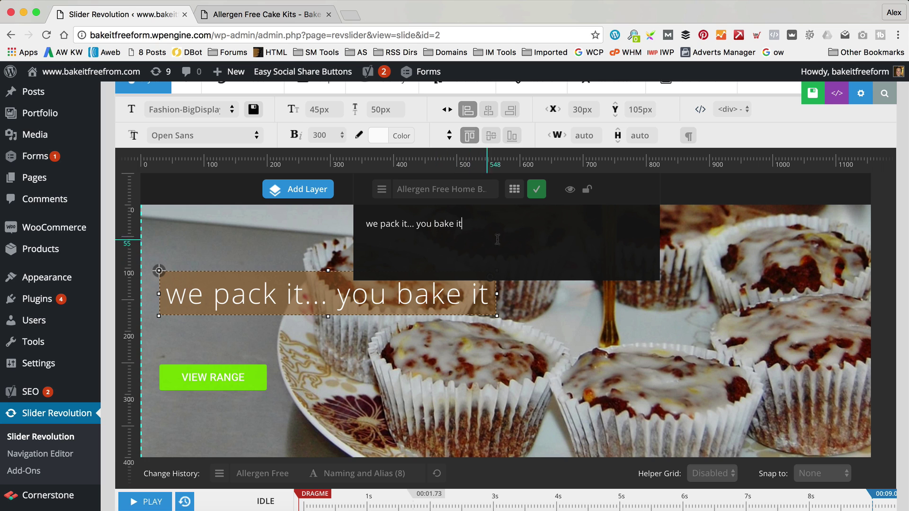
left_click(537, 189)
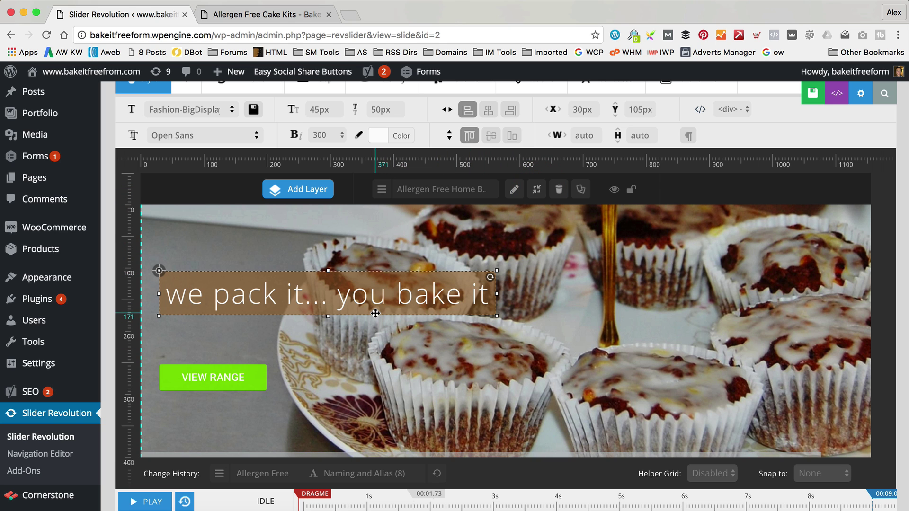
left_click_drag(376, 300, 375, 325)
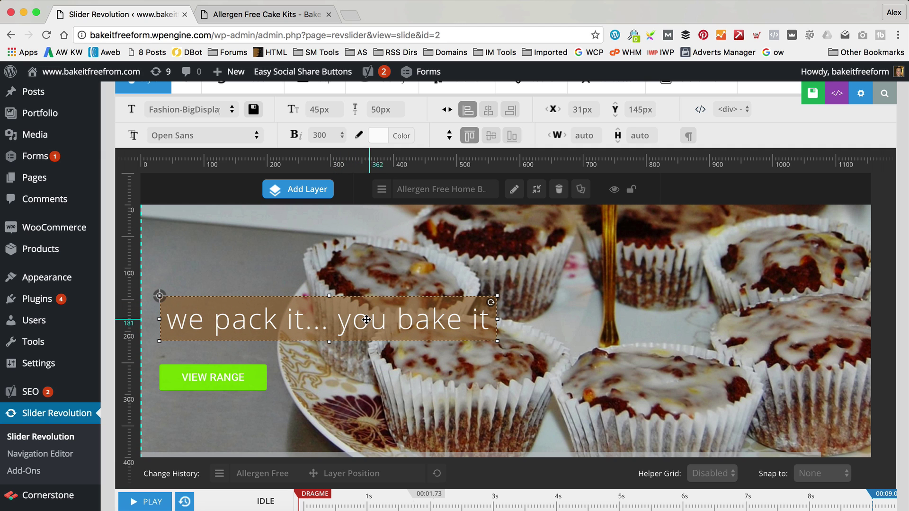
- Change the heading layer's font to the Google font Gloria Hallelujah
scroll(373, 241, "up", 1)
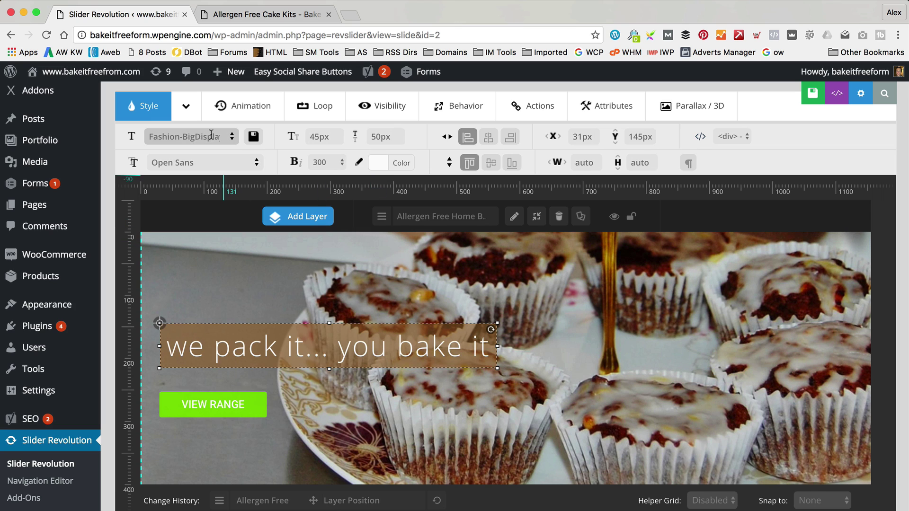
left_click(228, 136)
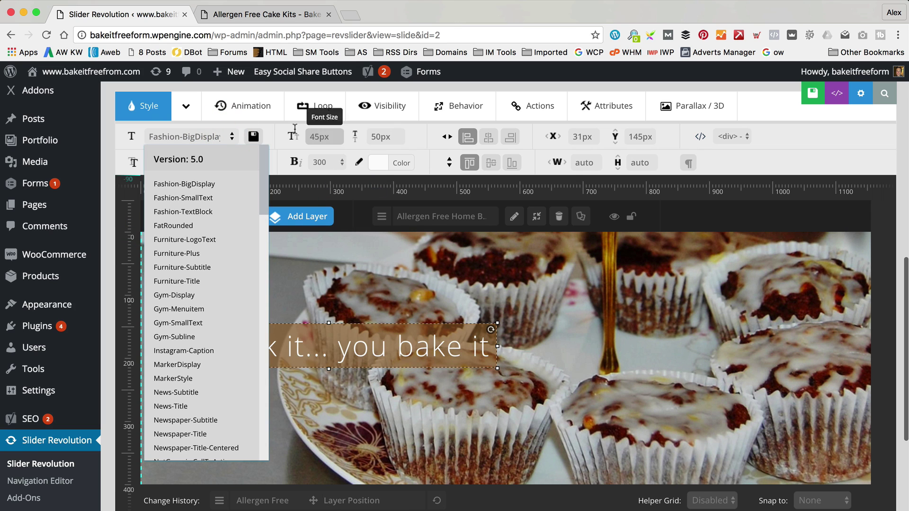
left_click(266, 136)
left_click_drag(151, 162, 257, 164)
left_click(257, 164)
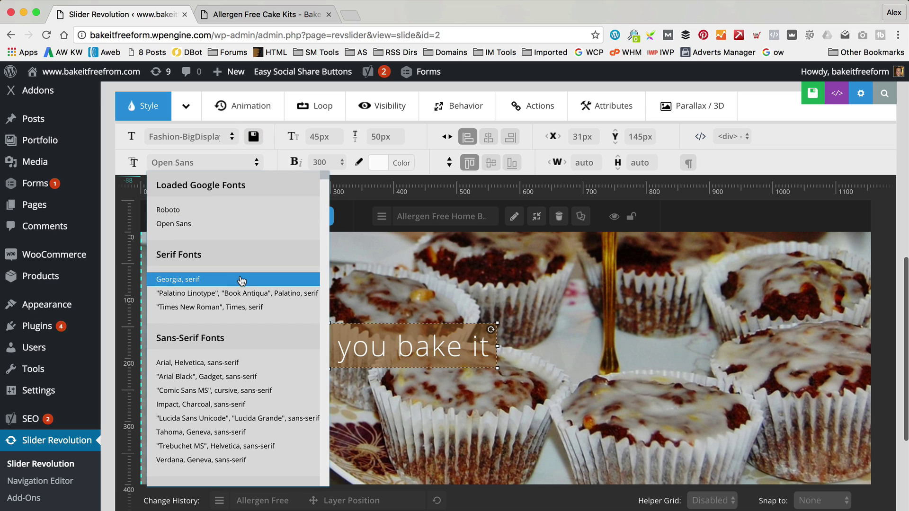
scroll(242, 280, "down", 5)
scroll(245, 281, "down", 20)
scroll(246, 281, "down", 20)
scroll(244, 279, "down", 15)
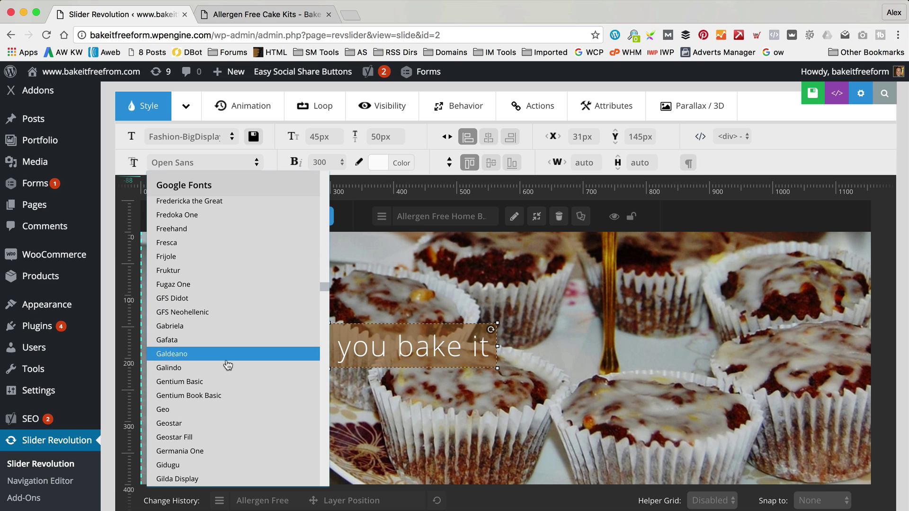
scroll(229, 365, "down", 5)
scroll(232, 364, "down", 2)
left_click(238, 341)
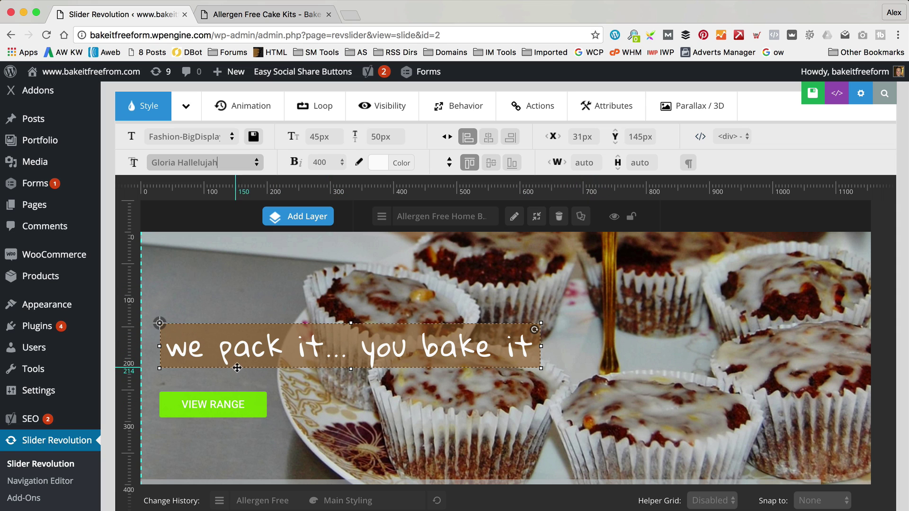
left_click(311, 353)
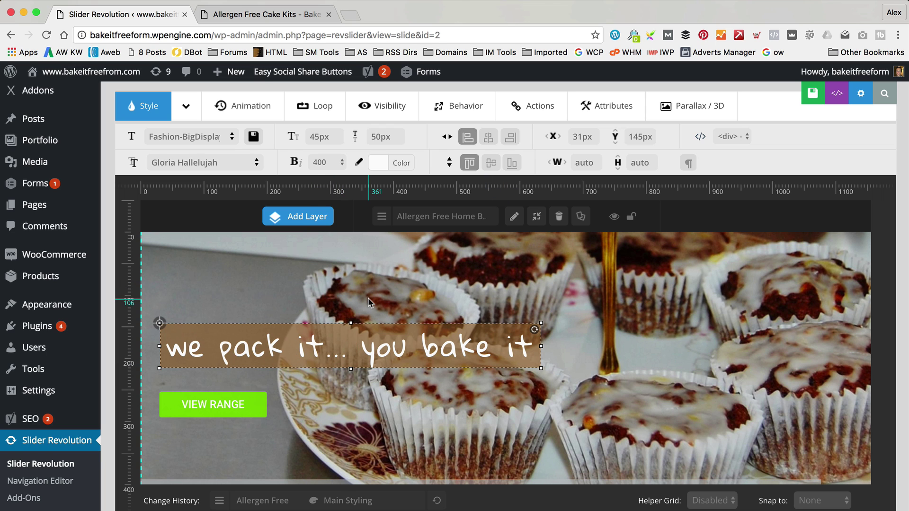
- Clear the heading layer's background colour so it is transparent, and deselect the layer
left_click(186, 107)
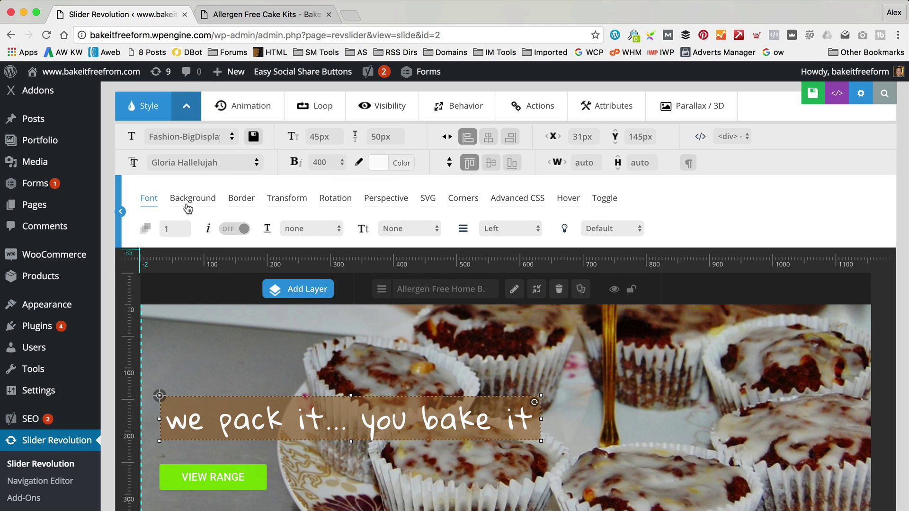
left_click(190, 201)
scroll(221, 312, "down", 3)
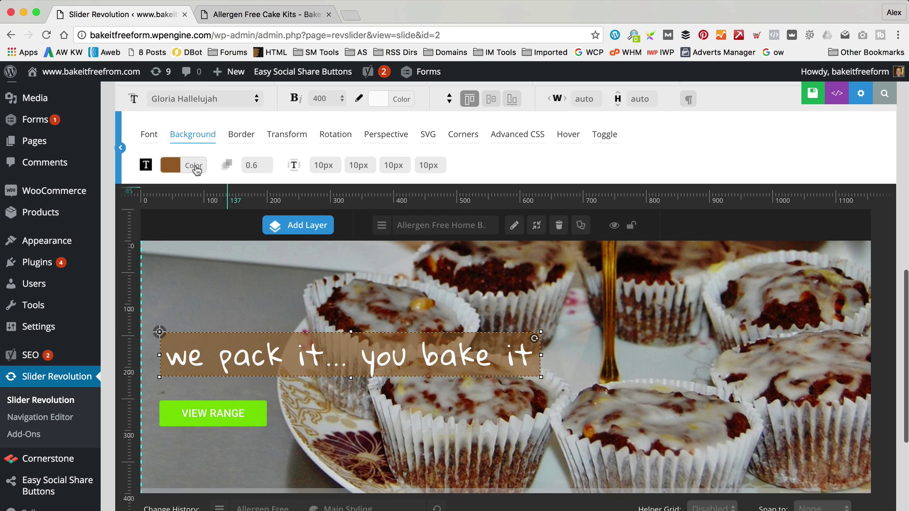
left_click(190, 165)
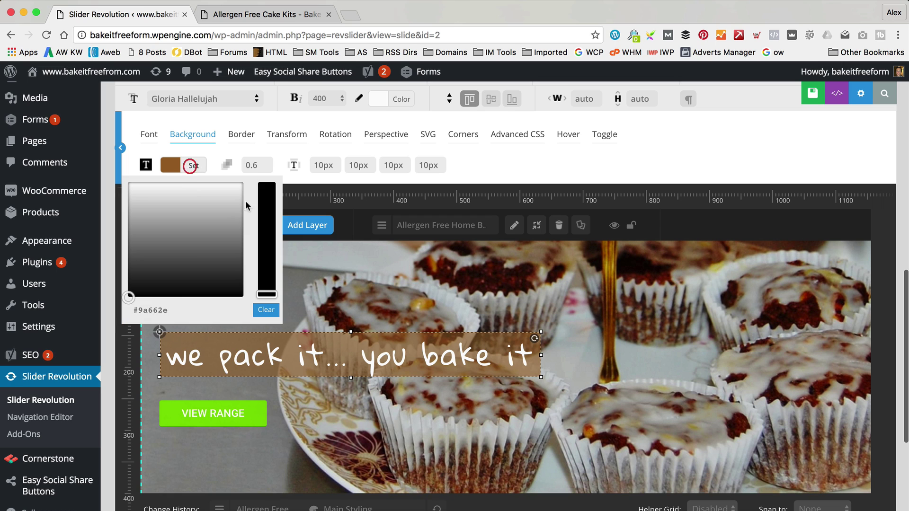
left_click(268, 310)
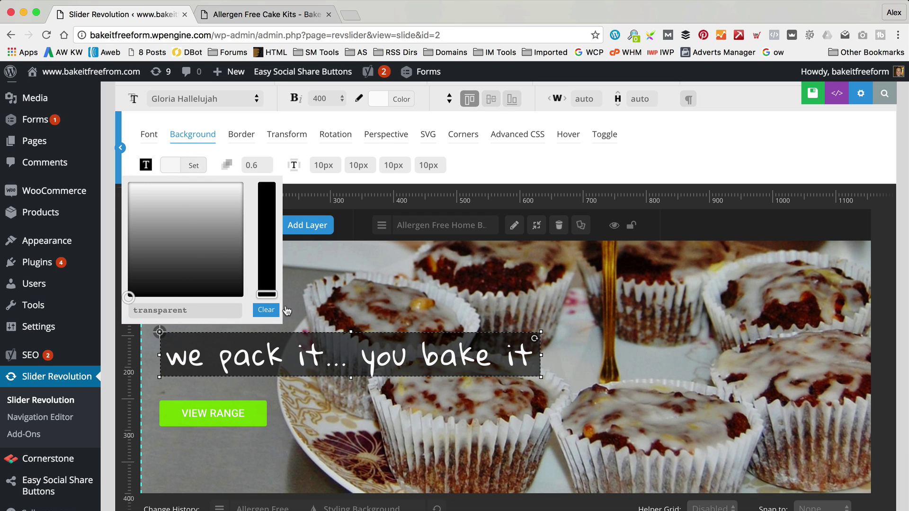
left_click(353, 297)
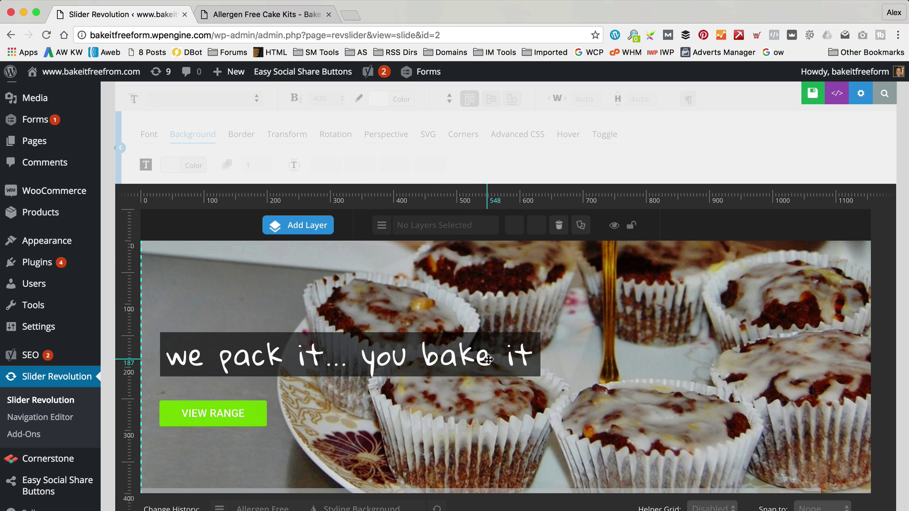
- Save the slide and reload the live homepage to check the heading
left_click(799, 97)
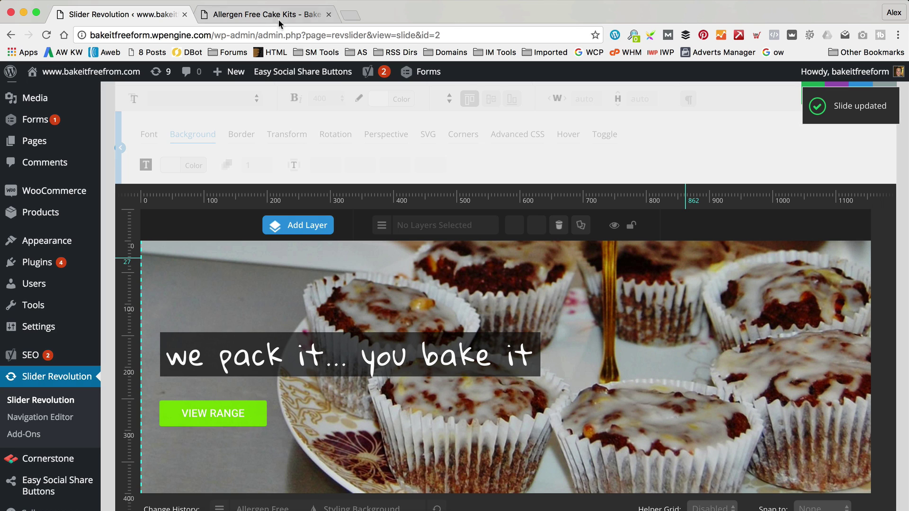
left_click(277, 16)
left_click(44, 34)
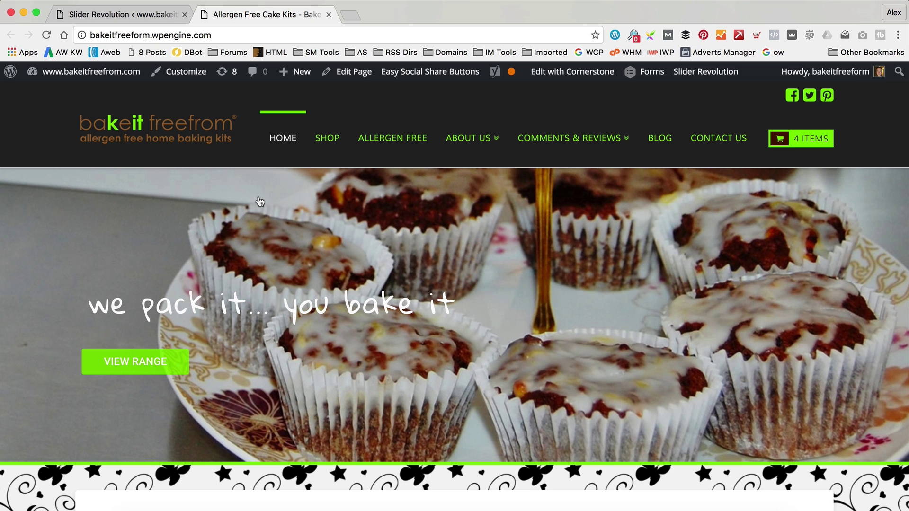
- Return to the slide editor and nudge the heading layer horizontally to X 30 px
left_click(154, 14)
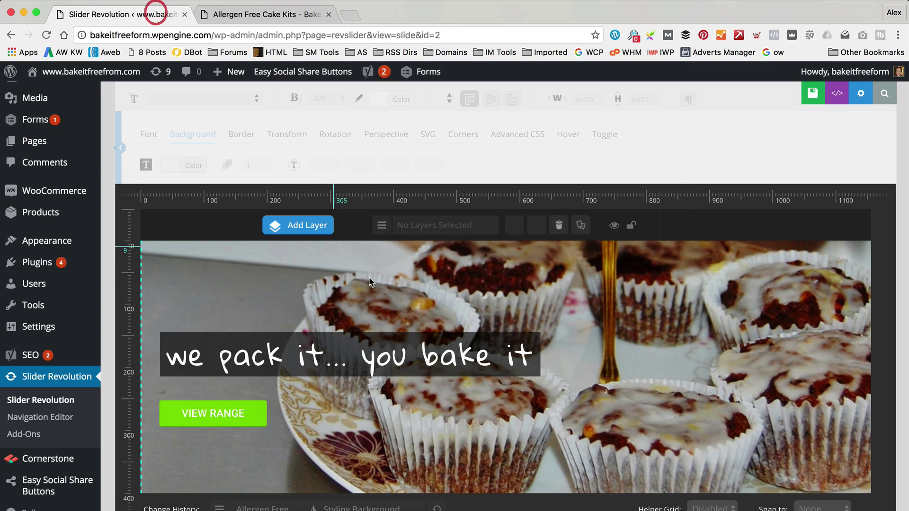
left_click(305, 356)
left_click_drag(306, 356, 310, 356)
left_click(298, 225)
left_click(149, 134)
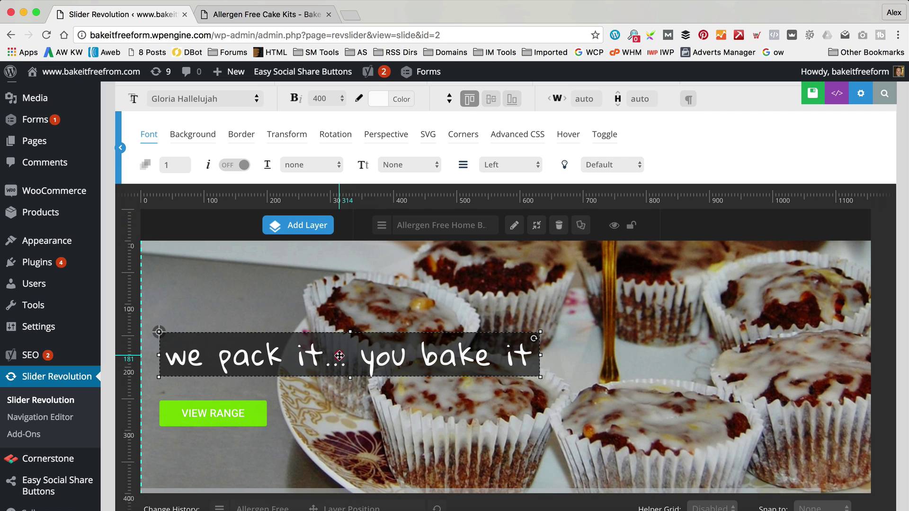
- Set the heading layer's font size to 90 px
scroll(338, 355, "up", 3)
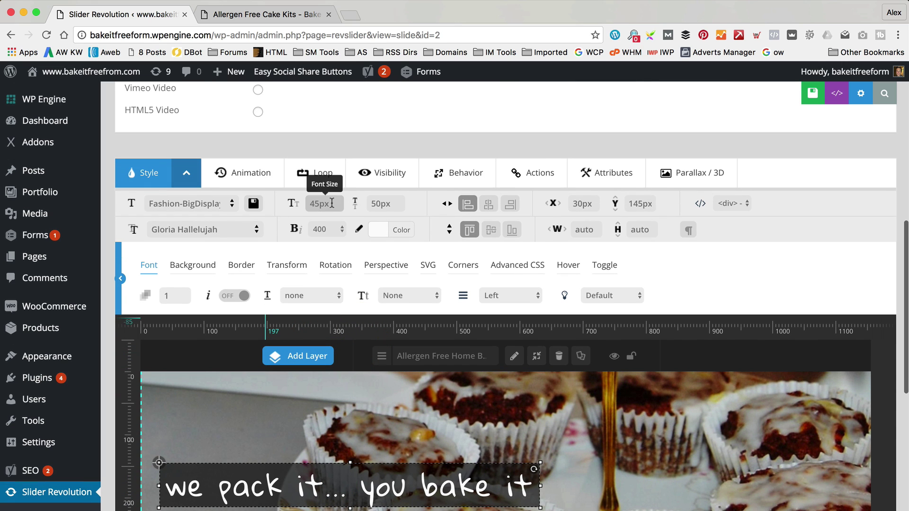
left_click(319, 203)
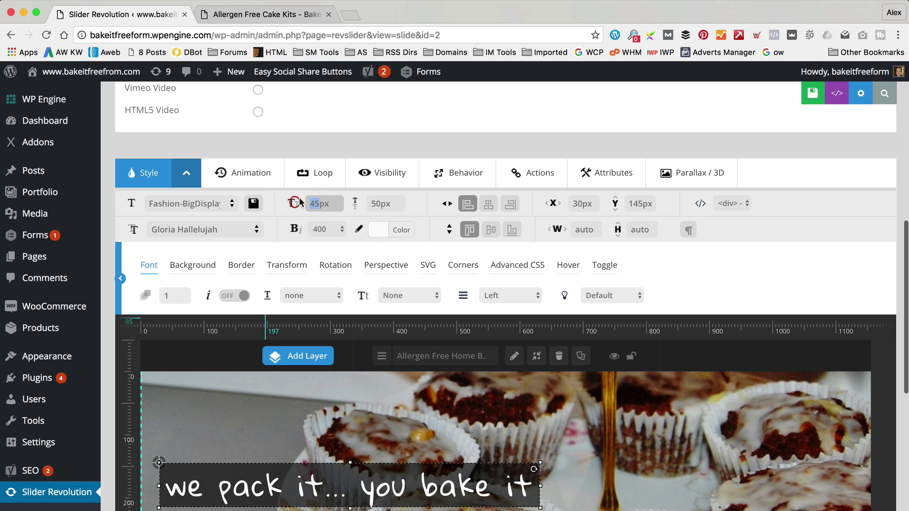
type("90")
key("Tab")
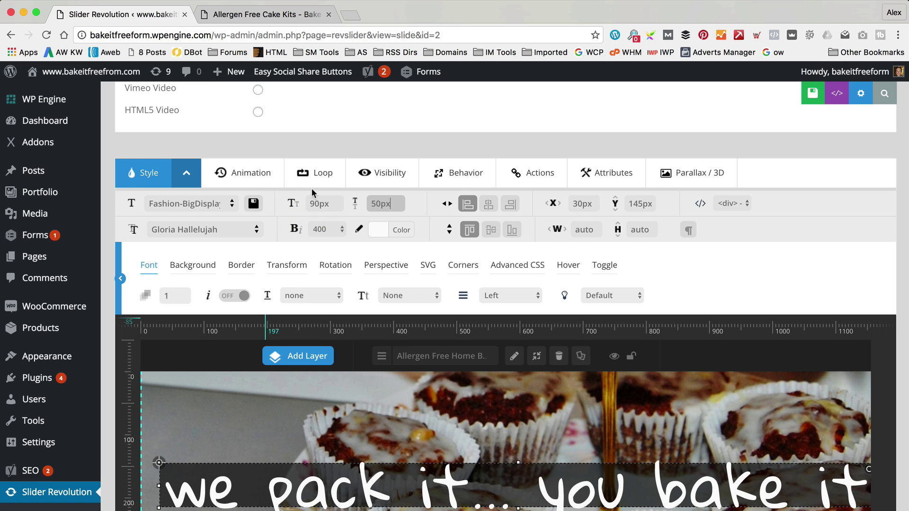
- Save the slide and look at the live homepage before returning to the slide editor
scroll(497, 284, "down", 2)
left_click(812, 94)
left_click(291, 14)
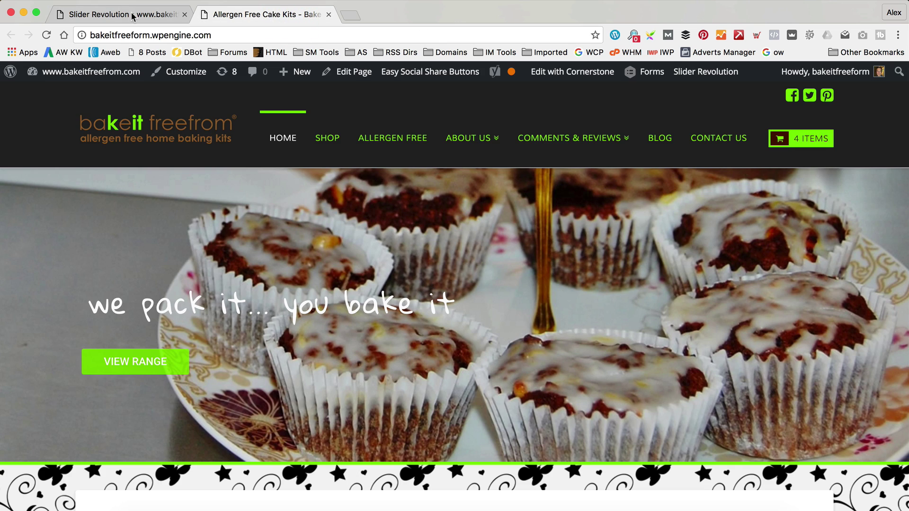
left_click(104, 14)
scroll(517, 413, "down", 2)
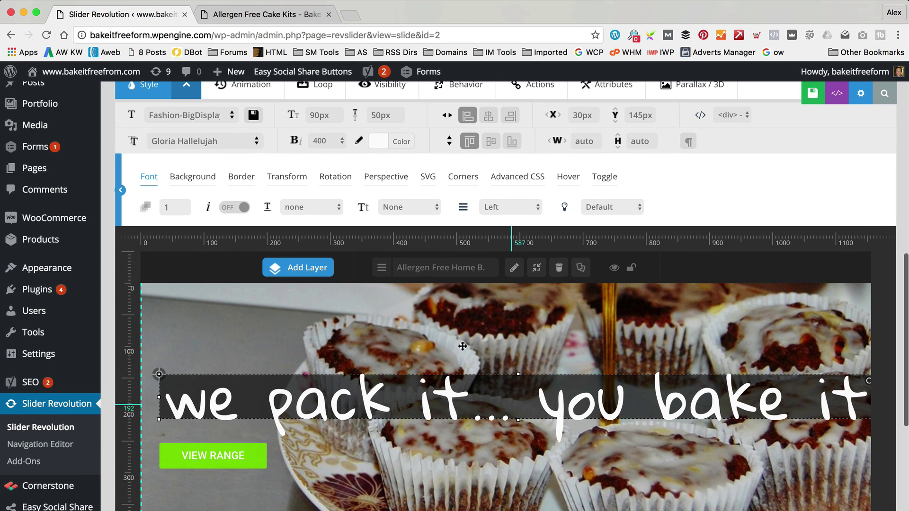
- Reload the live homepage to check the heading and return to the slide editor
left_click(227, 15)
left_click(46, 36)
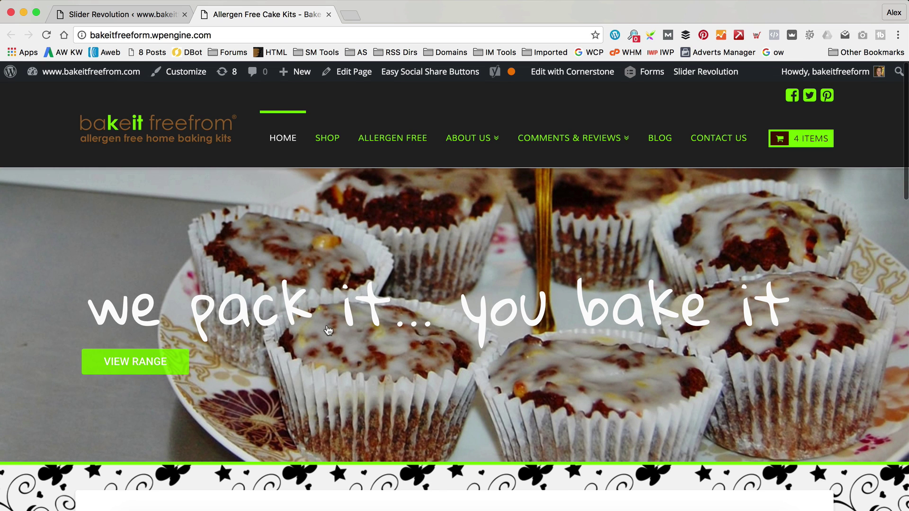
left_click(130, 14)
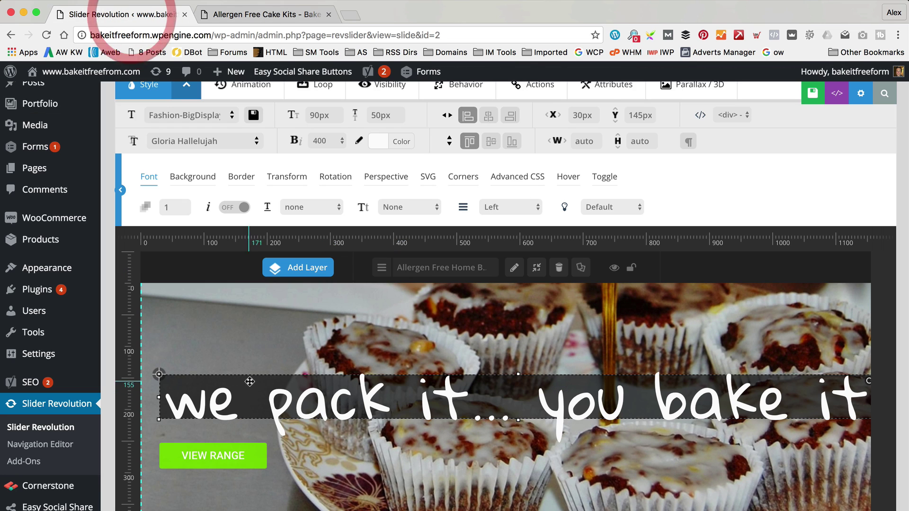
- Center the heading layer and the View Range button horizontally on the slide
scroll(480, 375, "down", 2)
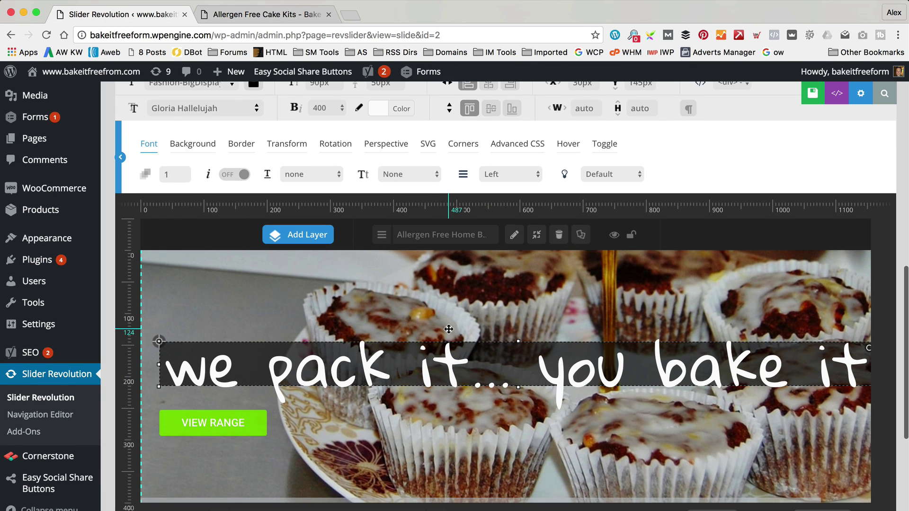
scroll(448, 329, "up", 4)
scroll(449, 329, "down", 1)
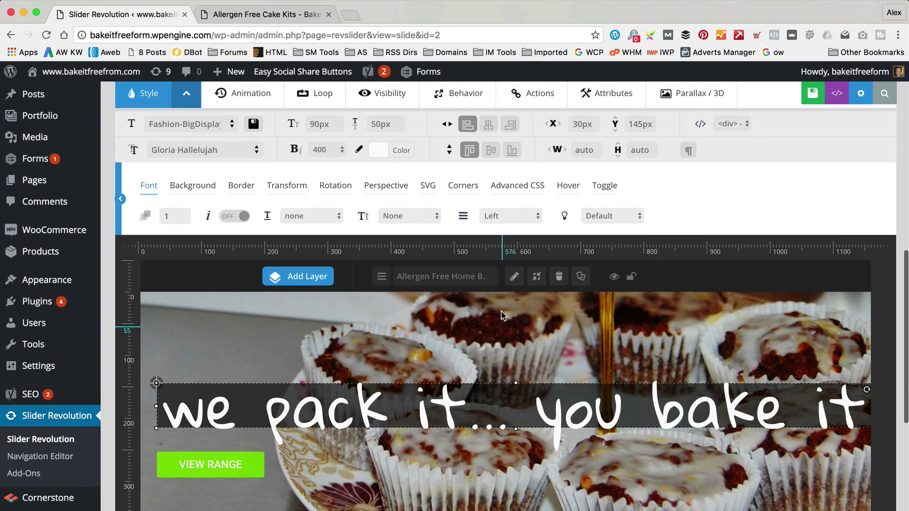
left_click(486, 124)
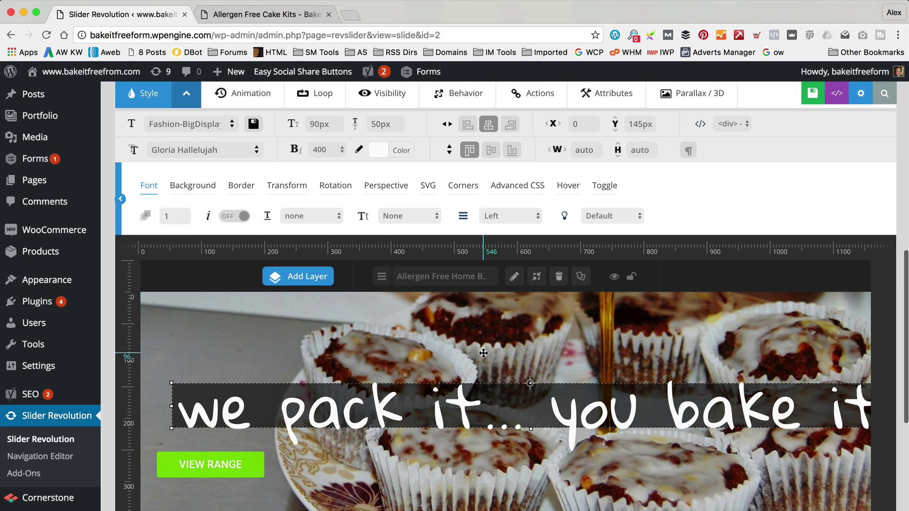
left_click(245, 463)
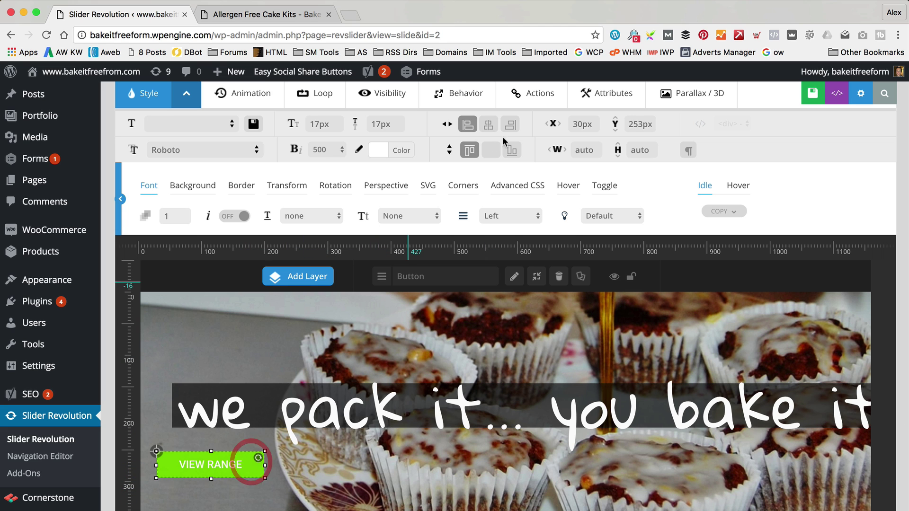
left_click(486, 124)
scroll(537, 351, "down", 2)
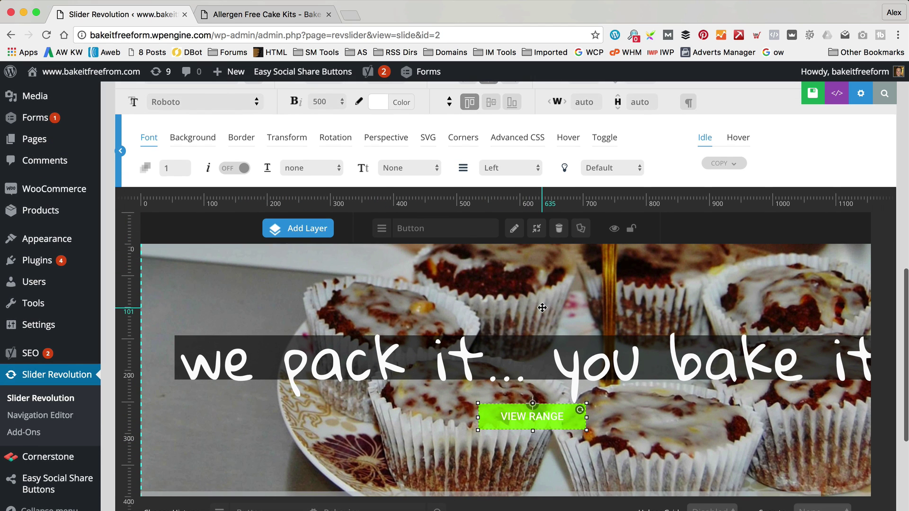
- Set the heading layer's font color to #9a662e
left_click(515, 373)
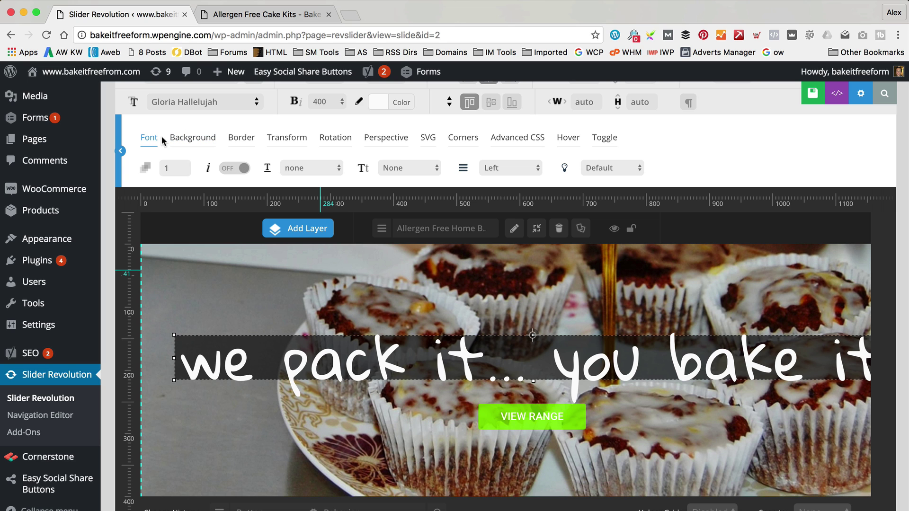
scroll(211, 146, "up", 3)
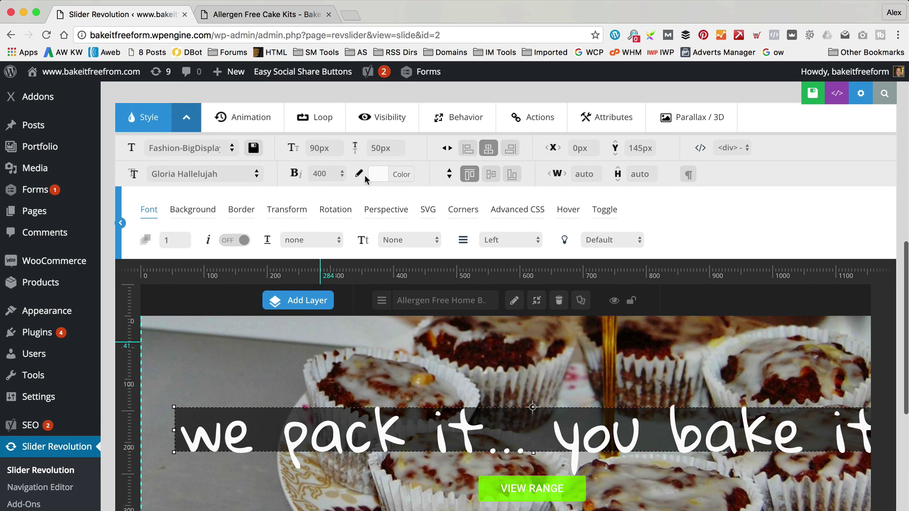
left_click(401, 178)
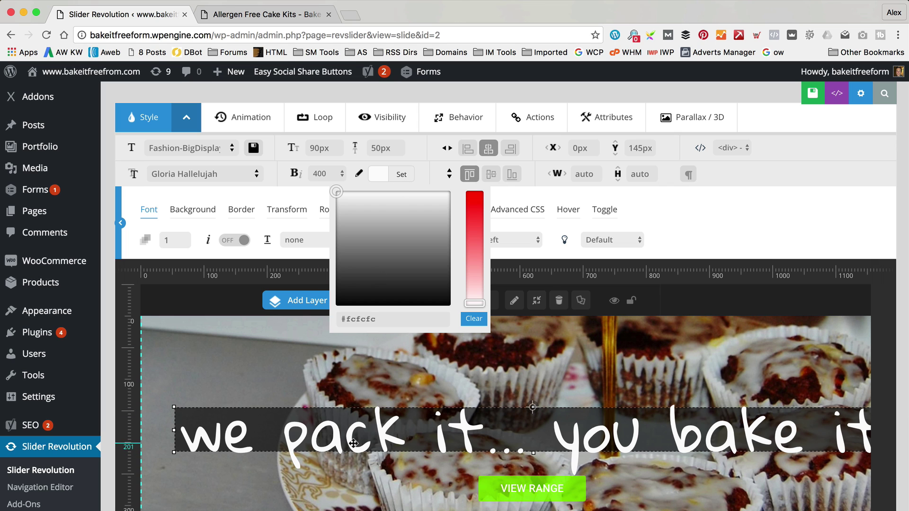
left_click(386, 319)
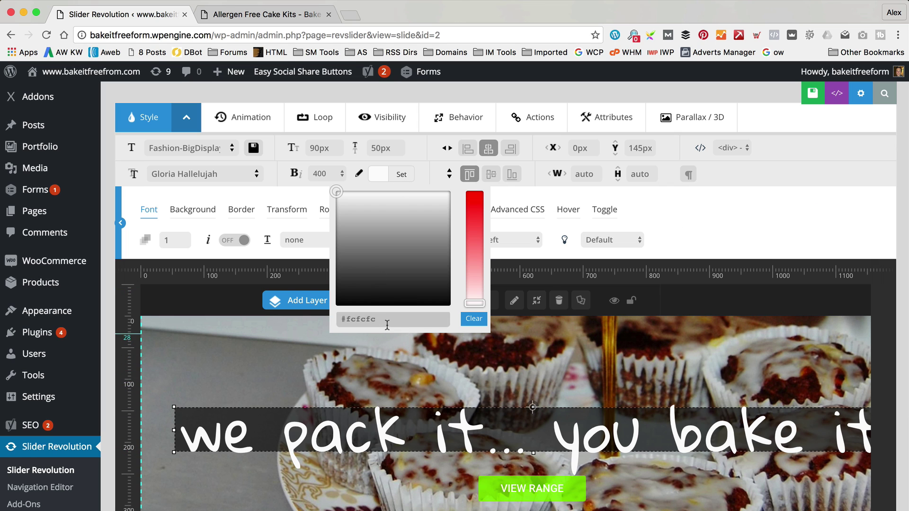
key("ctrl+a")
type("#9a662e")
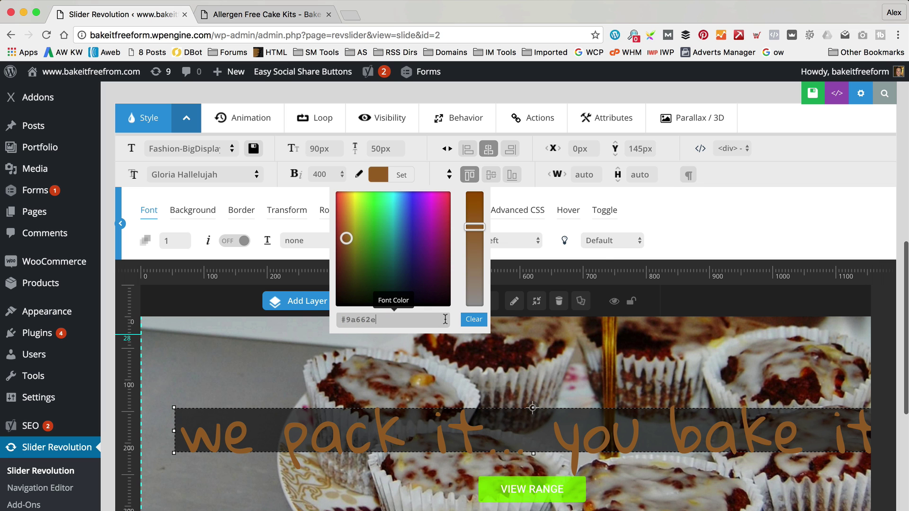
- Save the slide, check the recolored heading on the reloaded live homepage, and return to the slide editor
scroll(625, 358, "down", 1)
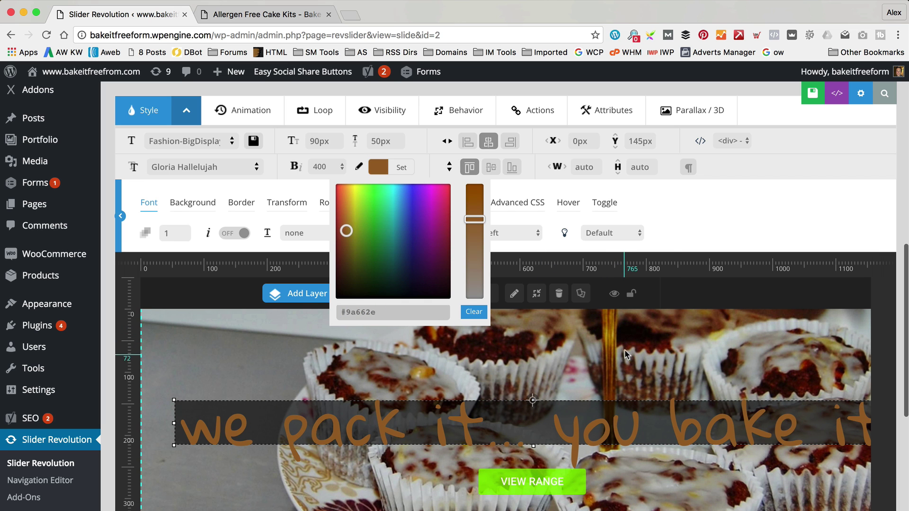
left_click(812, 101)
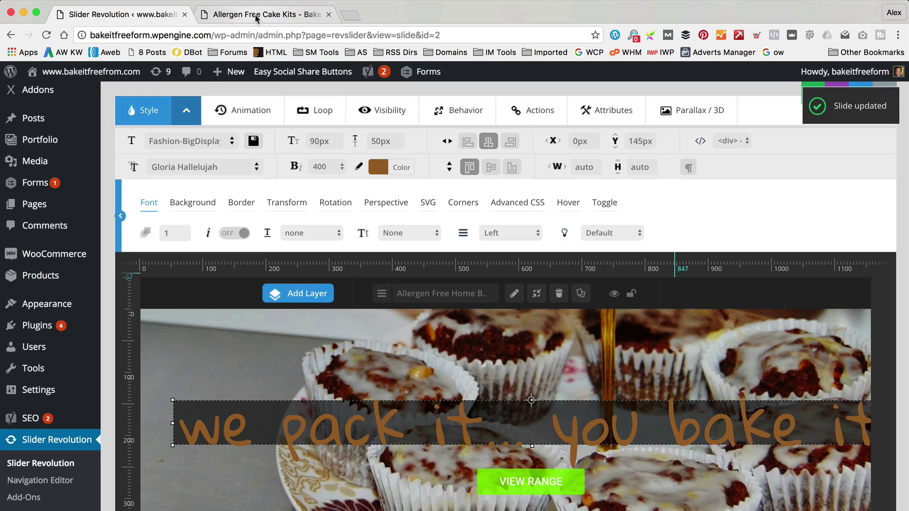
left_click(262, 14)
left_click(46, 35)
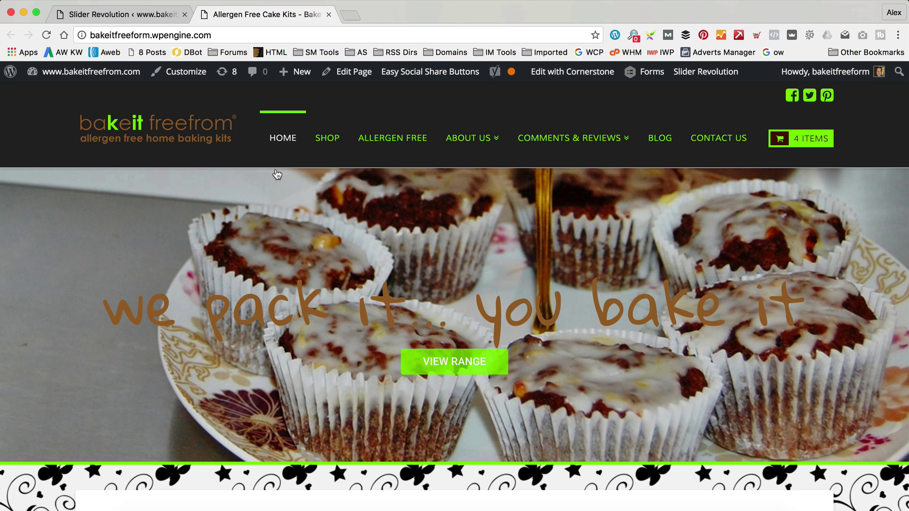
left_click(137, 16)
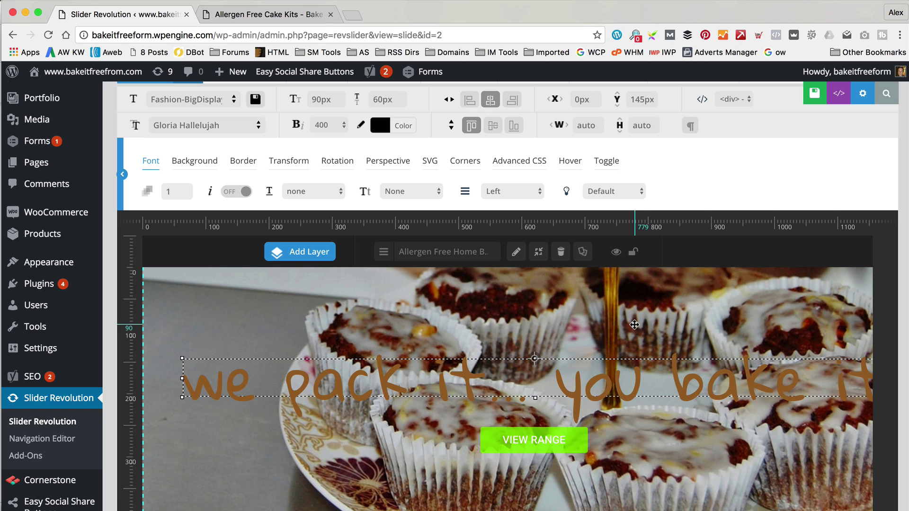
- Add "text-shadow: 2px 2px #ffffff" to the heading layer's inline CSS and save it
left_click(519, 161)
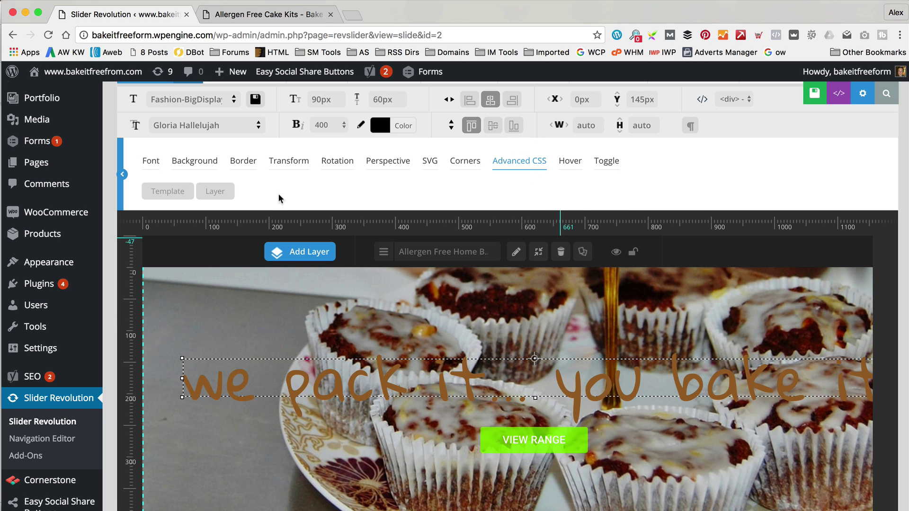
left_click(220, 191)
key("Return")
type("fo")
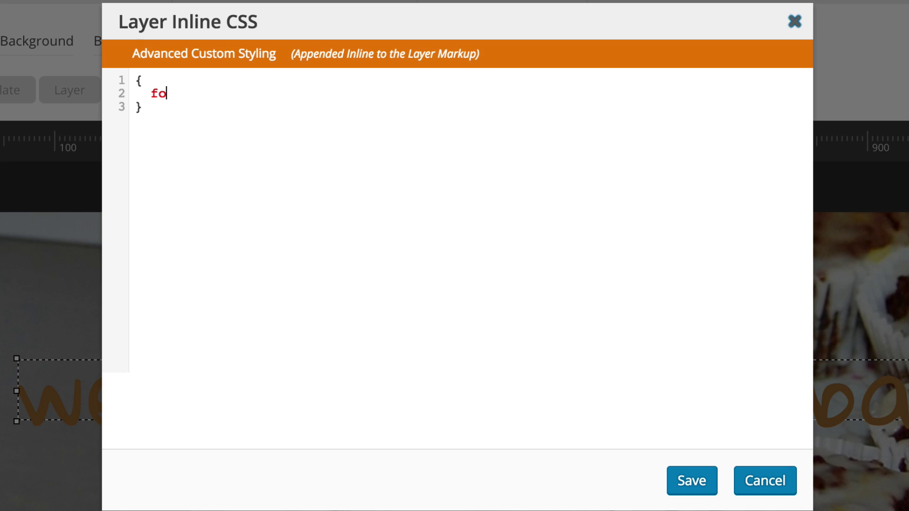
key("BackSpace")
key("BackSpace")
type("text-sha")
type("wow: 2px 2px")
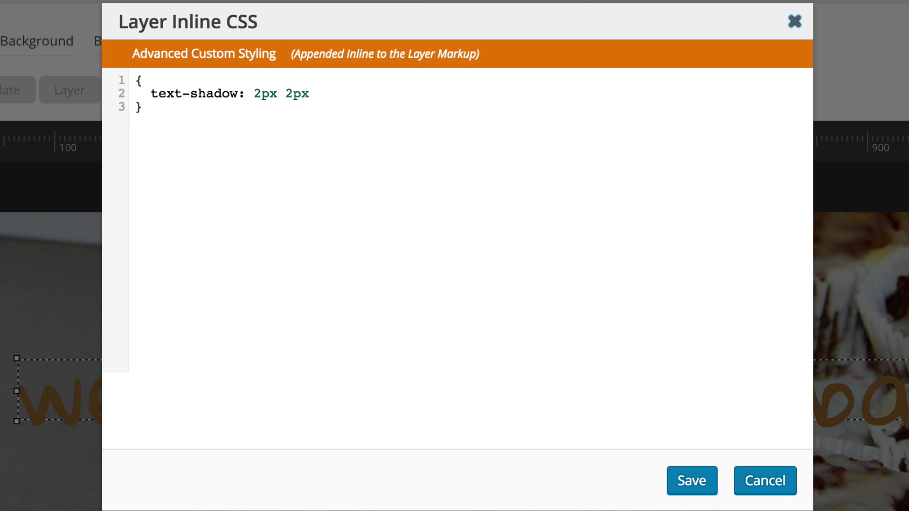
type(" #ffffff")
left_click(677, 480)
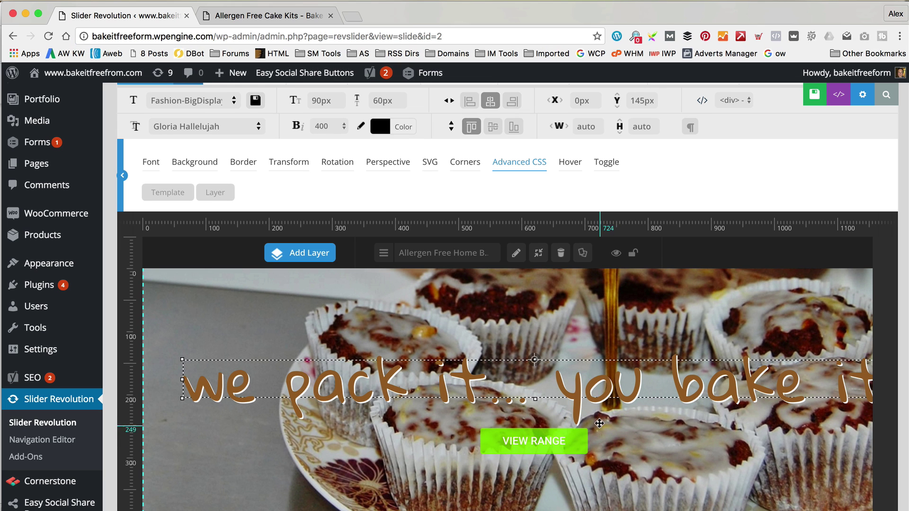
scroll(687, 406, "right", 3)
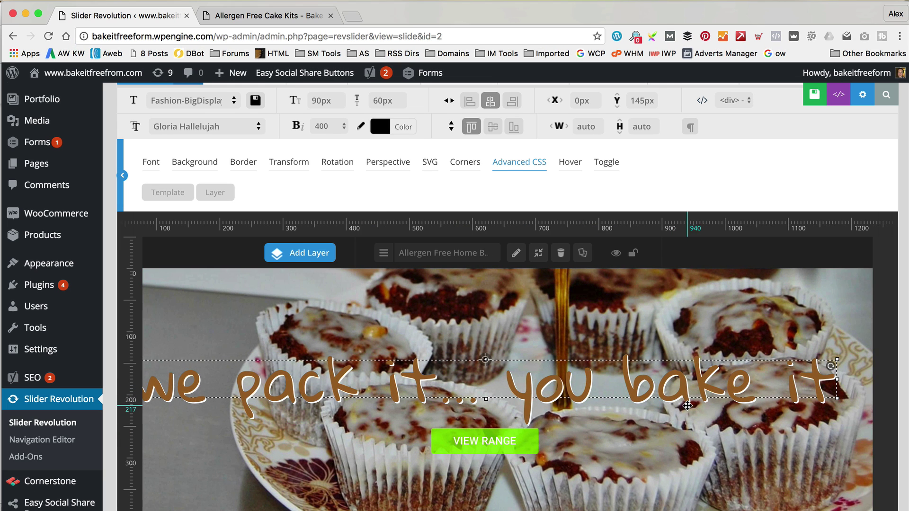
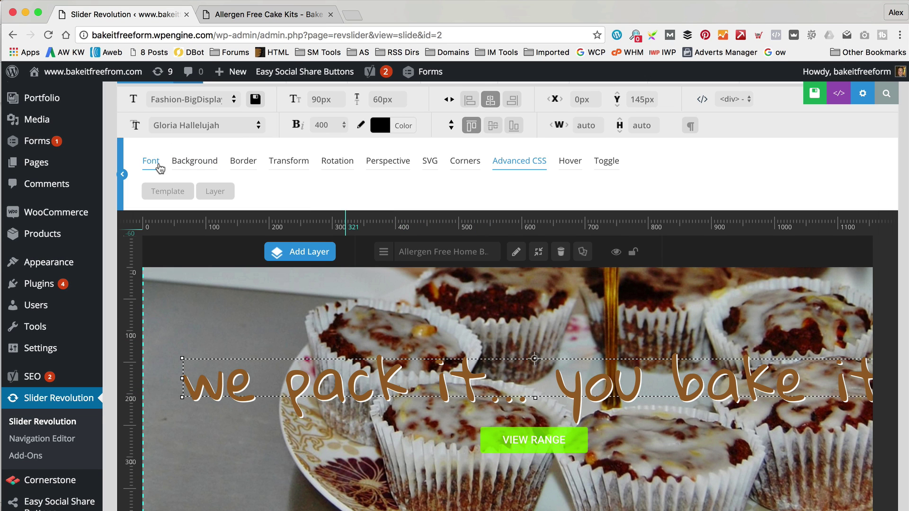
- Wrap the first "it" in the heading text in a span tag with style="color:#7BF000"
double_click(425, 379)
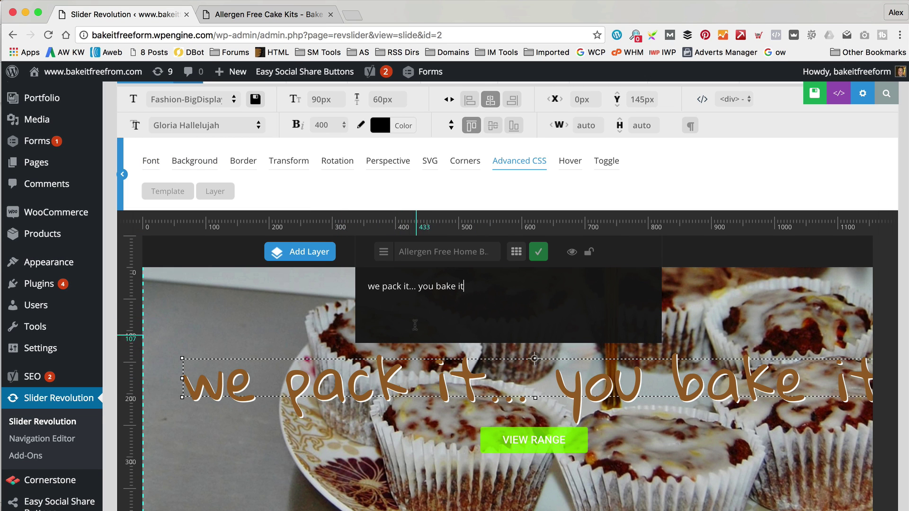
left_click(404, 286)
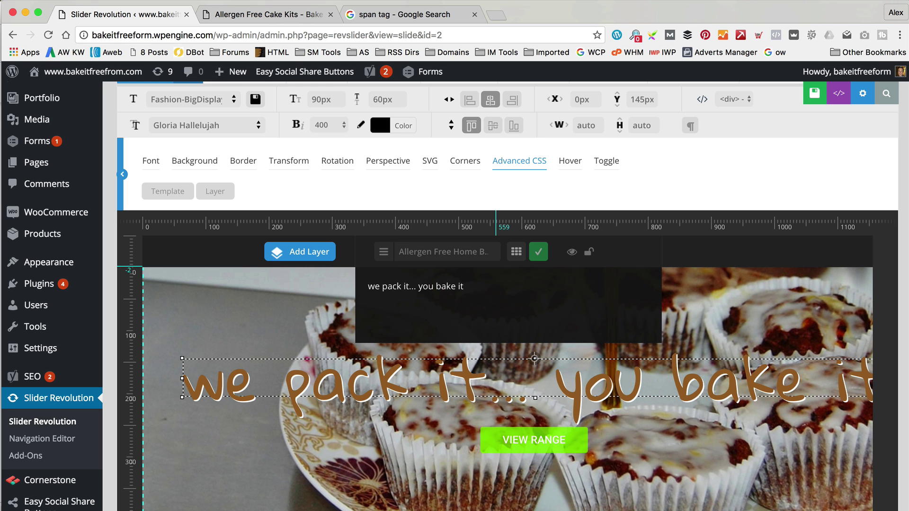
type("<span")
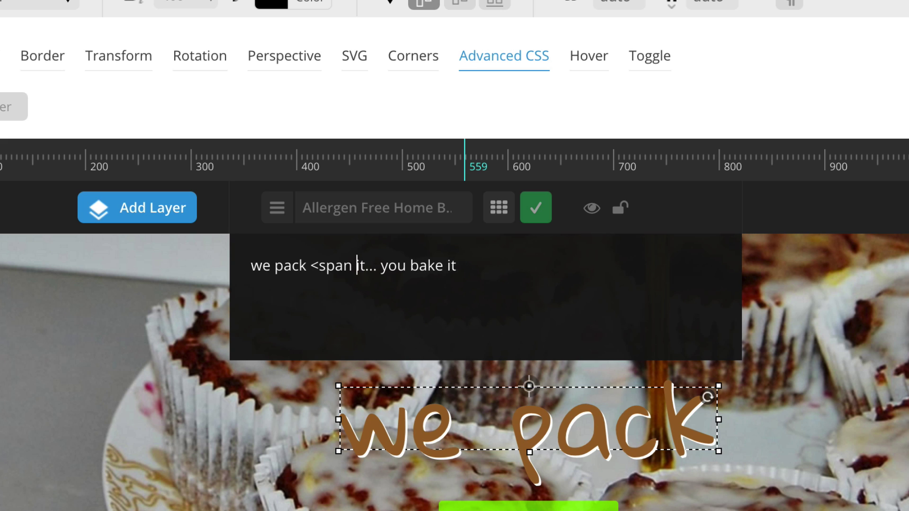
type(" style=\"")
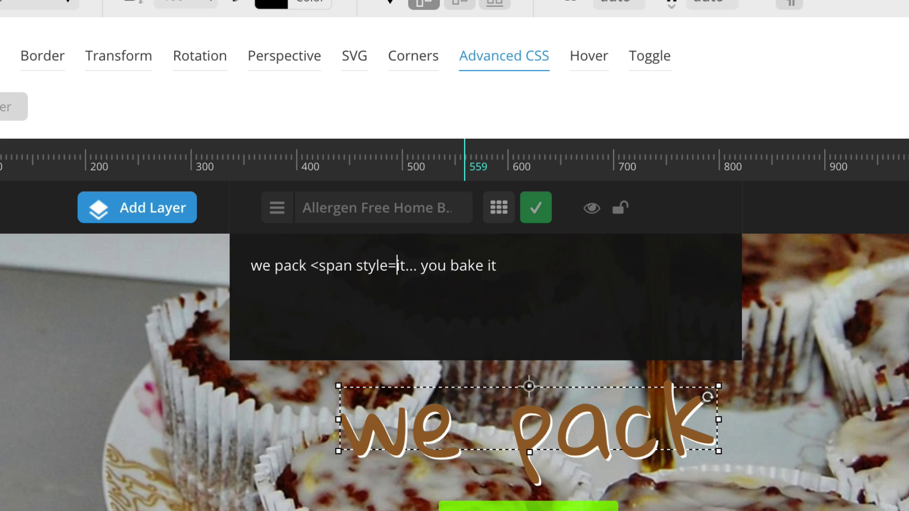
type("color")
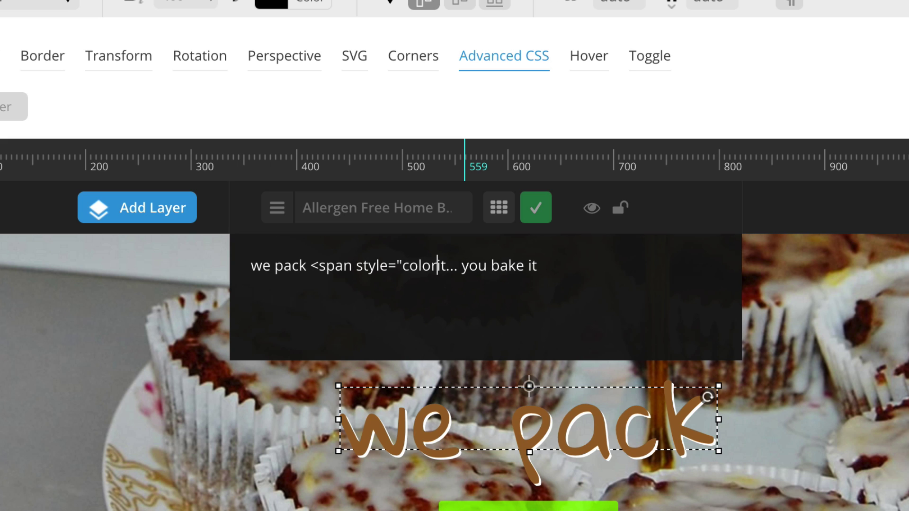
type(":")
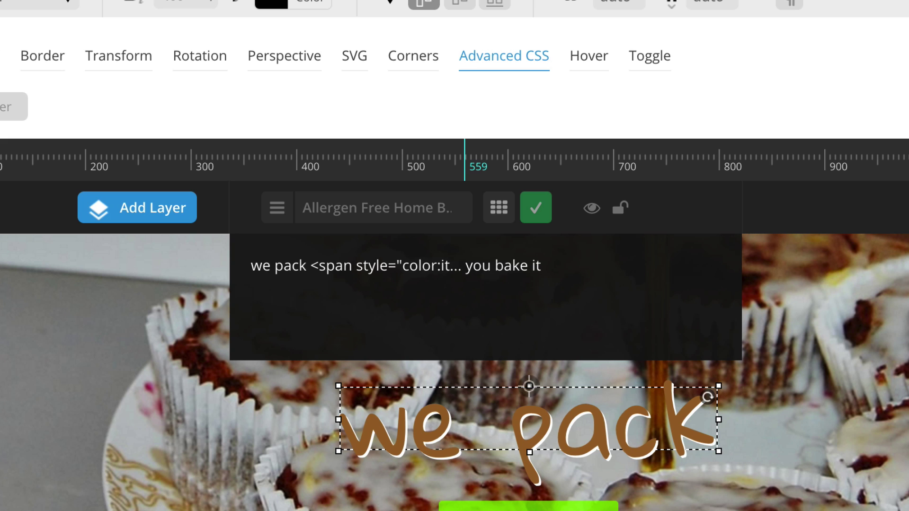
type("#7BF000")
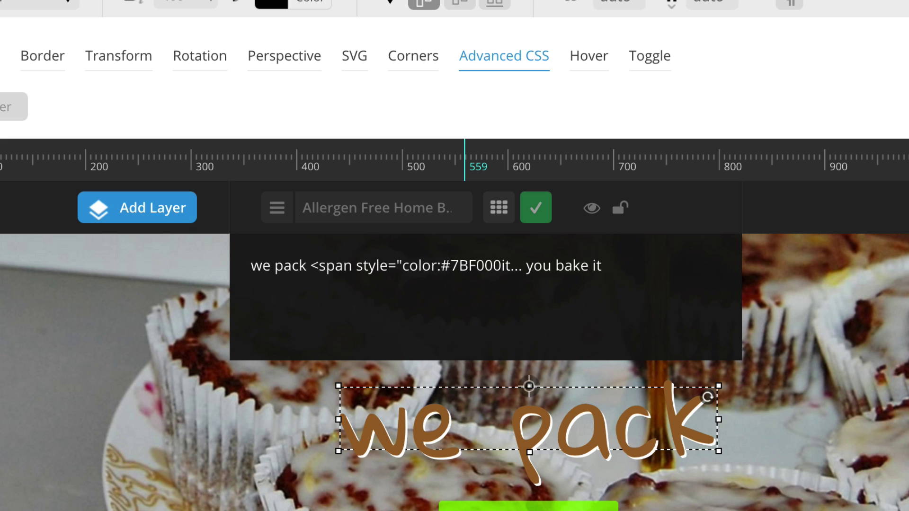
type("\">it")
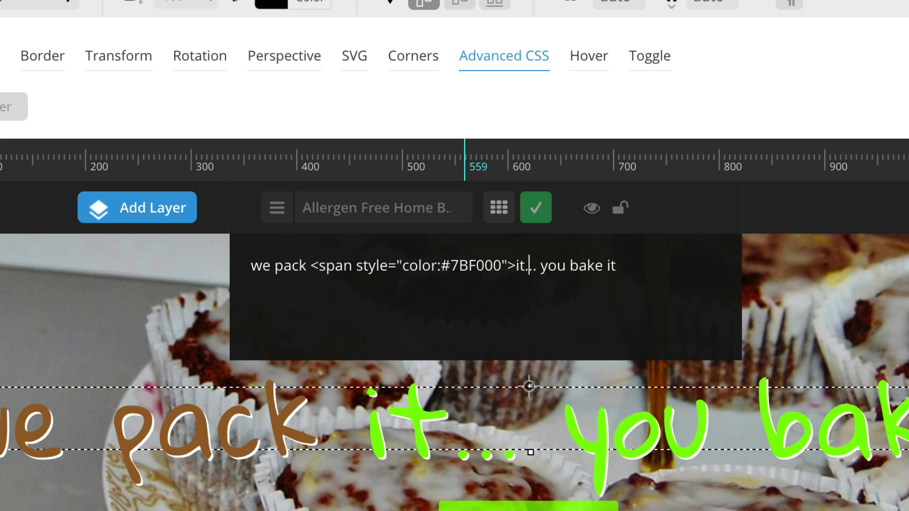
type("<")
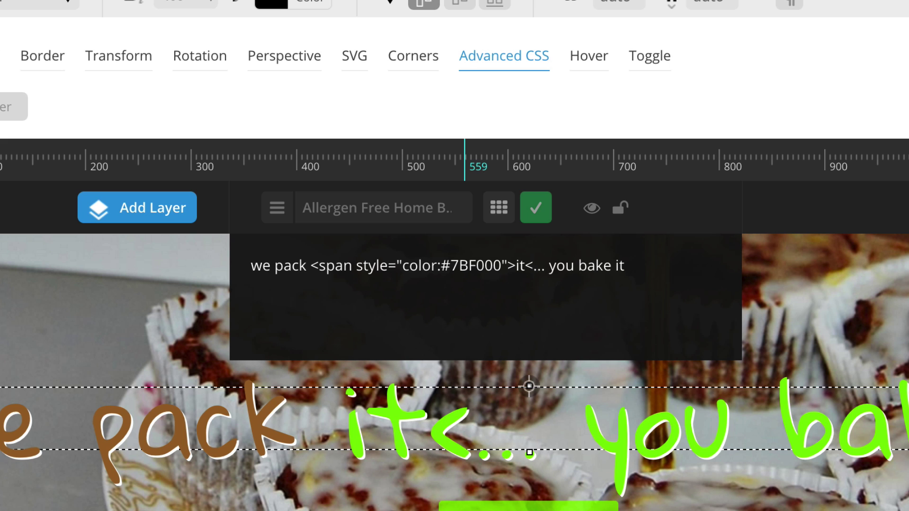
type("/span>")
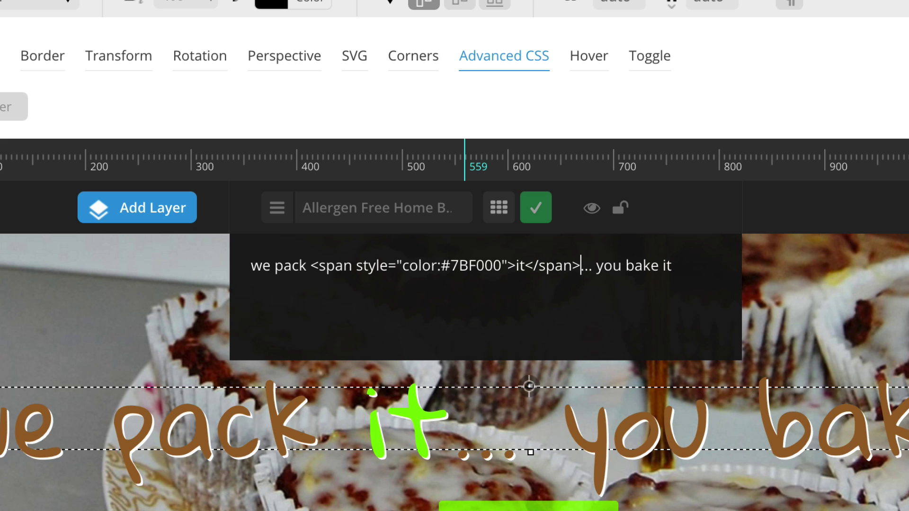
- Move the opening span tag in front of the "k" of "pack" so the green color covers "k it"
left_click_drag(516, 265, 308, 266)
key("ctrl+c")
key("BackSpace")
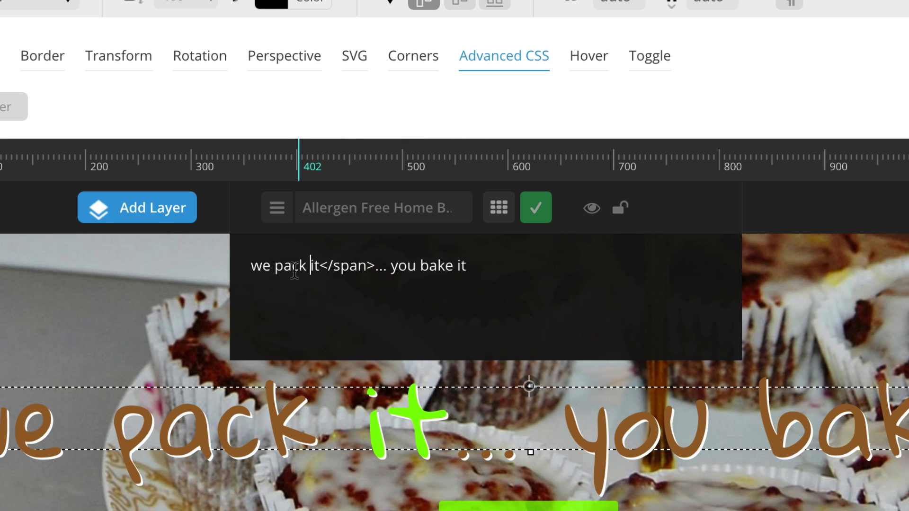
left_click(299, 264)
key("ctrl+v")
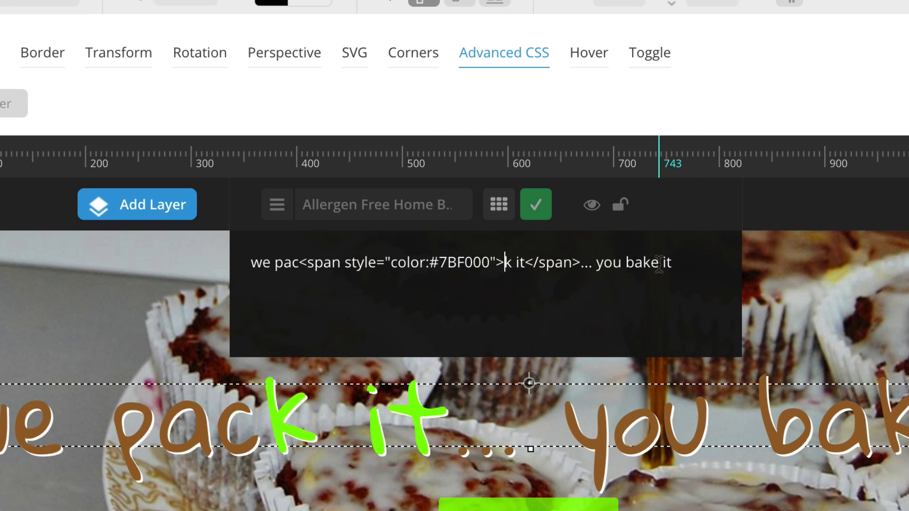
scroll(657, 282, "up", 1)
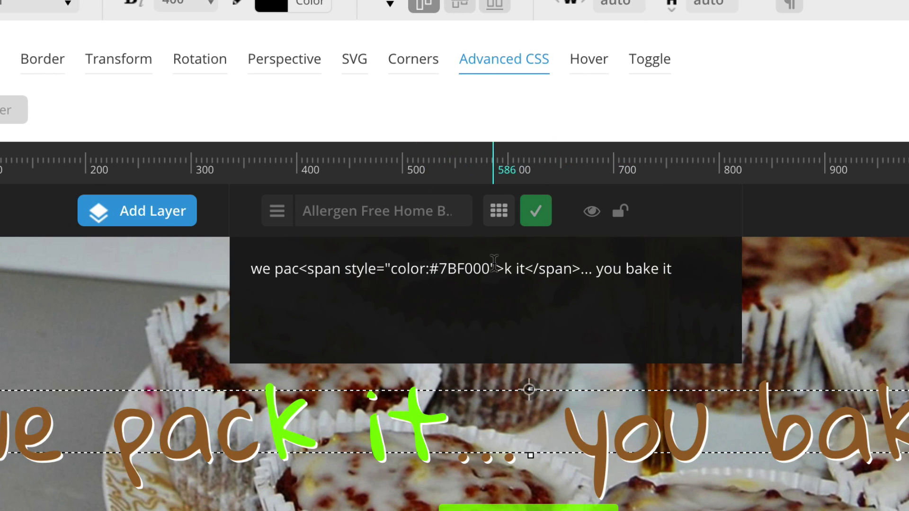
- Wrap the "k" of "bake" in the heading text in a span tag with style="color:#7BF000"
left_click_drag(504, 269, 299, 268)
key("ctrl+c")
left_click(638, 268)
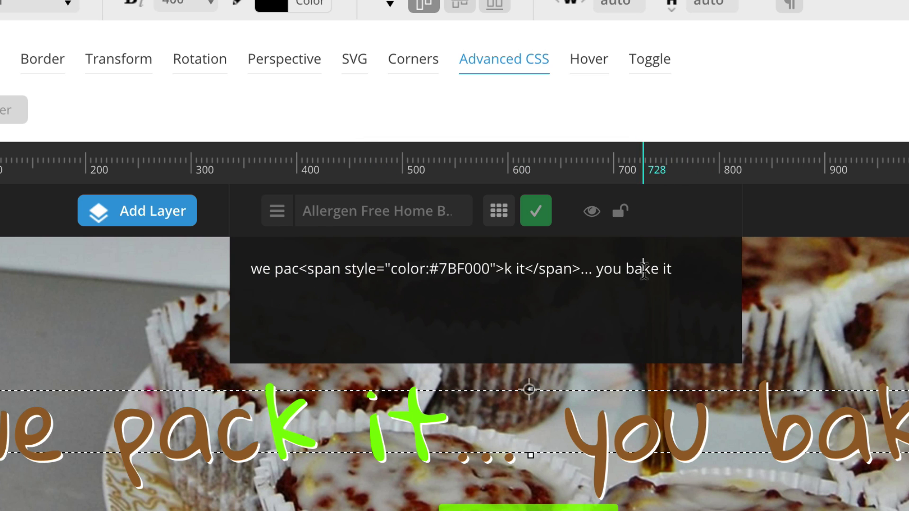
key("ctrl+v")
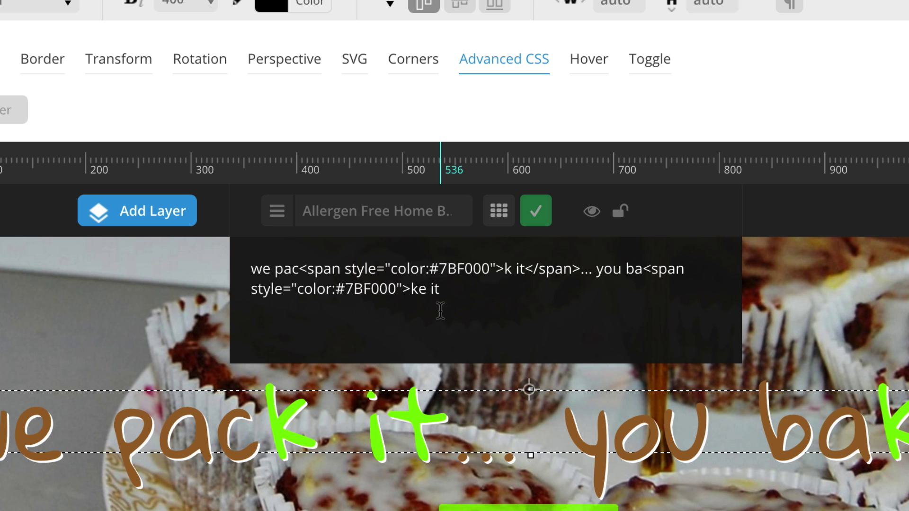
type("/span")
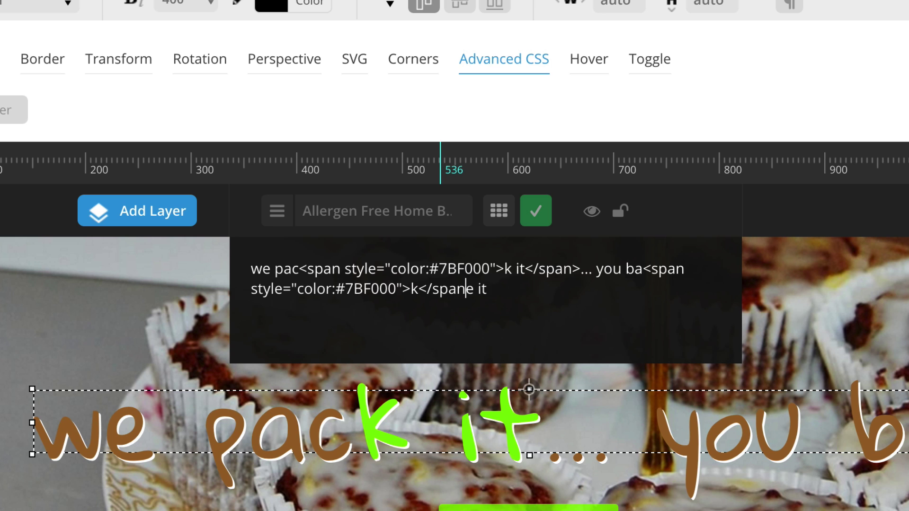
type(">")
- Wrap the final "it" of the heading in a span tag with style="color:#7BF000" and apply the text edit
left_click(486, 290)
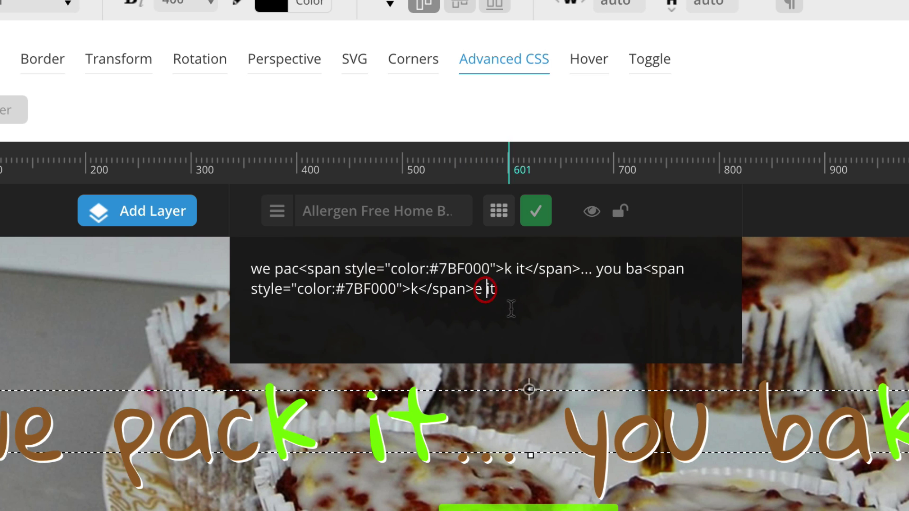
key("ctrl+v")
left_click(720, 288)
type("<")
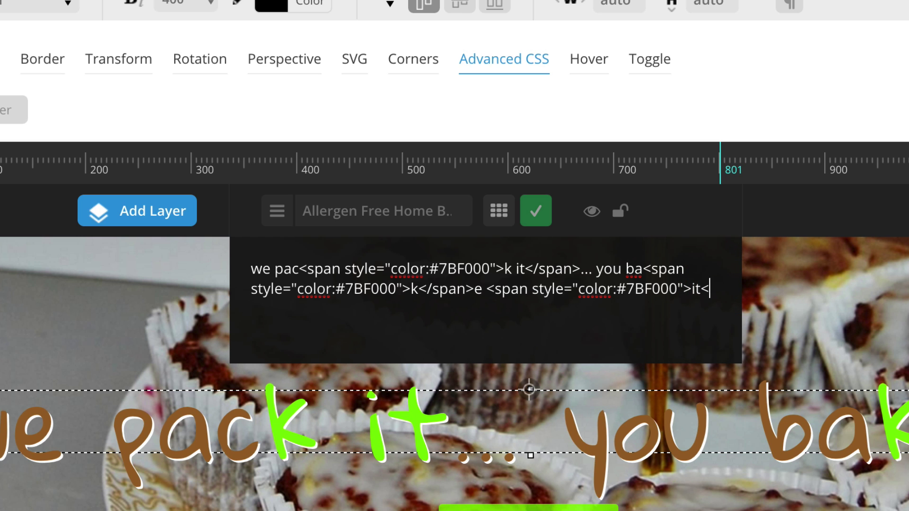
type("/span>")
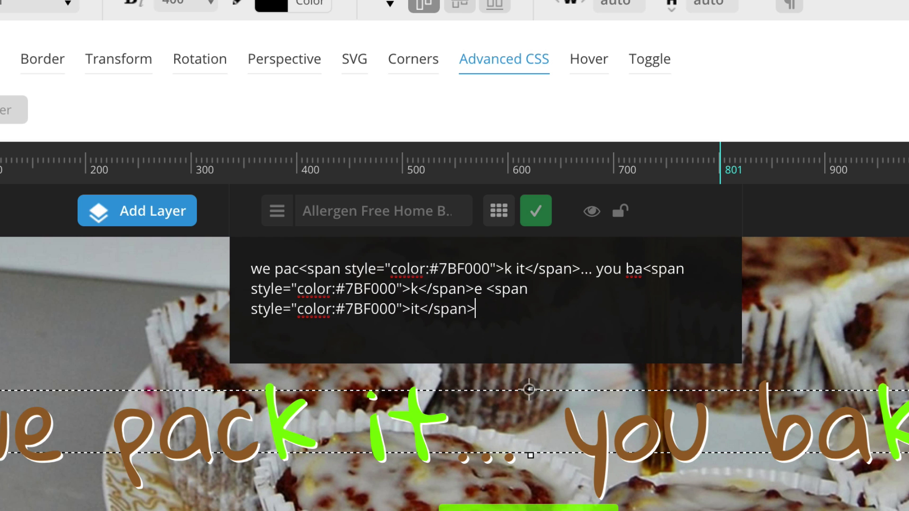
left_click(535, 210)
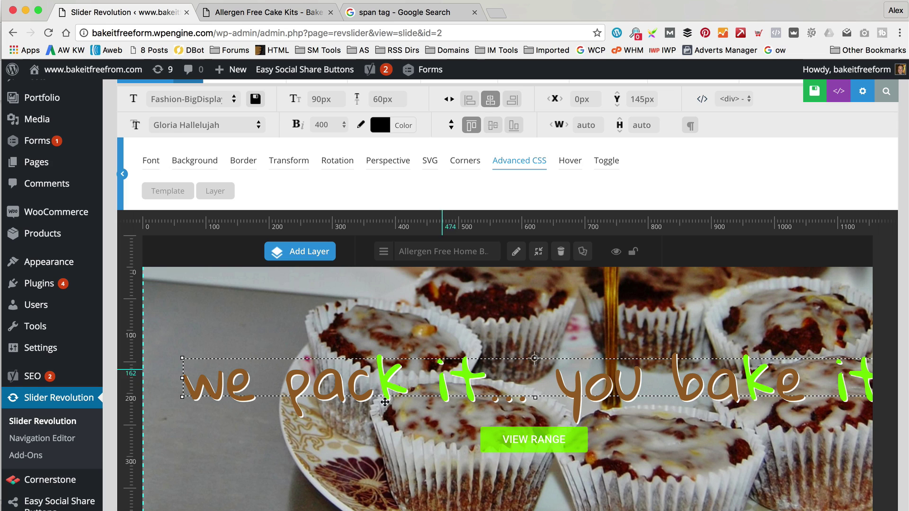
- Save the slide, view the heading with its green letters on the live homepage, and return to the slide editor
scroll(472, 372, "right", 3)
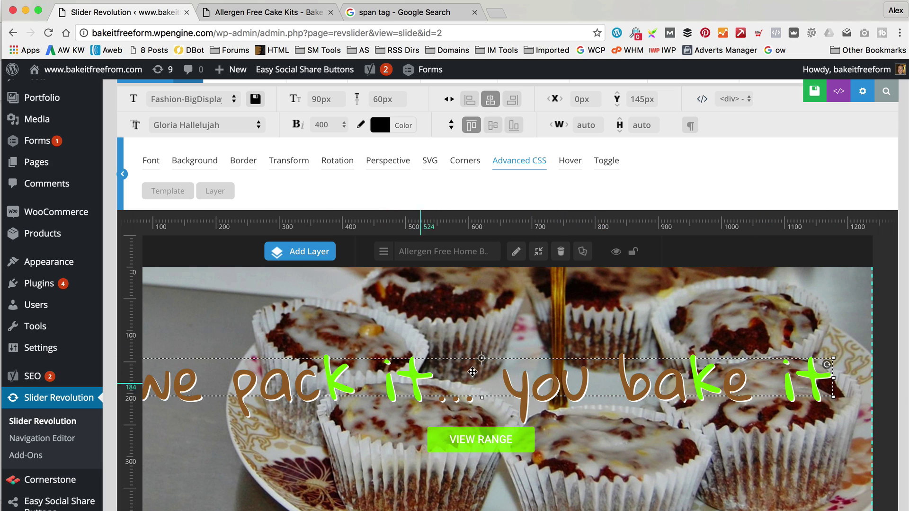
left_click(813, 91)
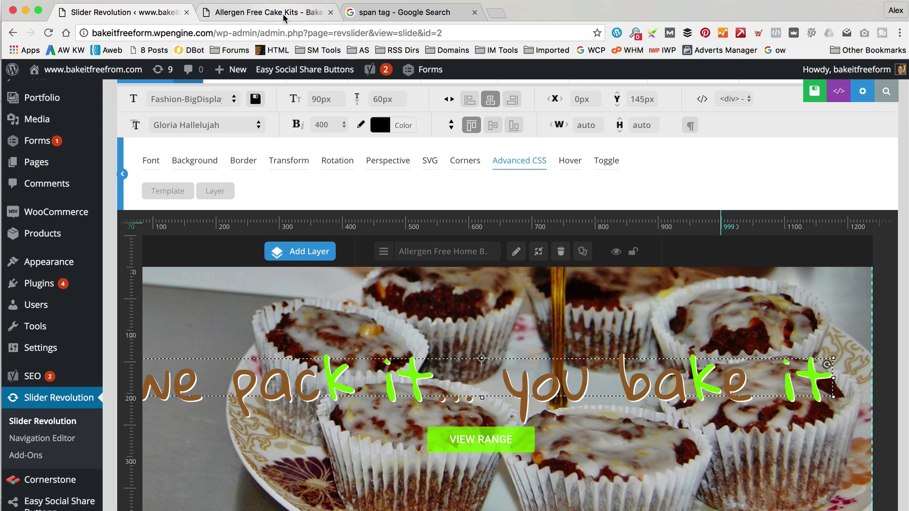
left_click(283, 16)
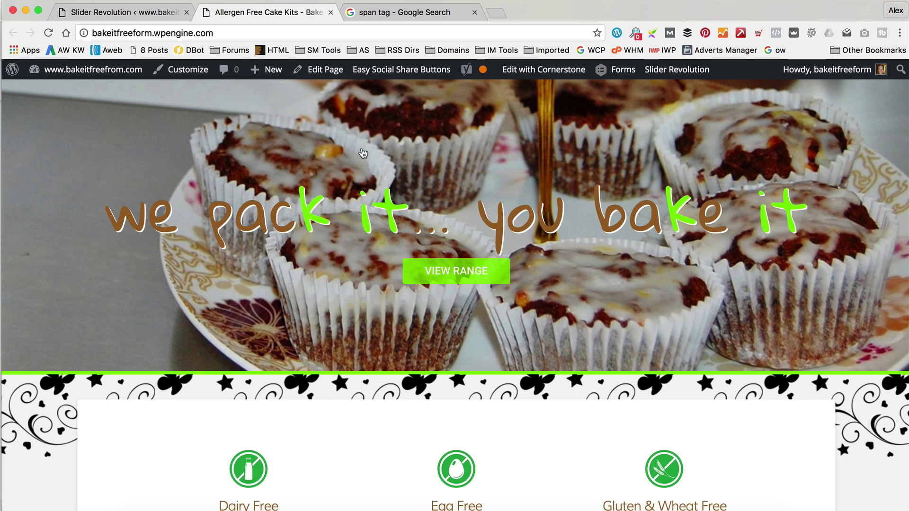
scroll(347, 146, "up", 2)
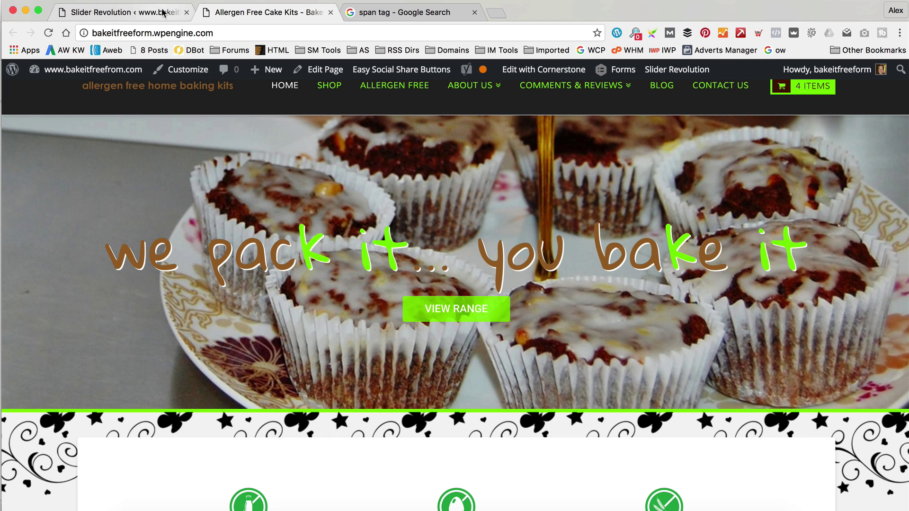
left_click(137, 12)
- Move the "VIEW RANGE" button layer down to a Y position of about 303px and center it horizontally
left_click(523, 440)
scroll(450, 331, "down", 1)
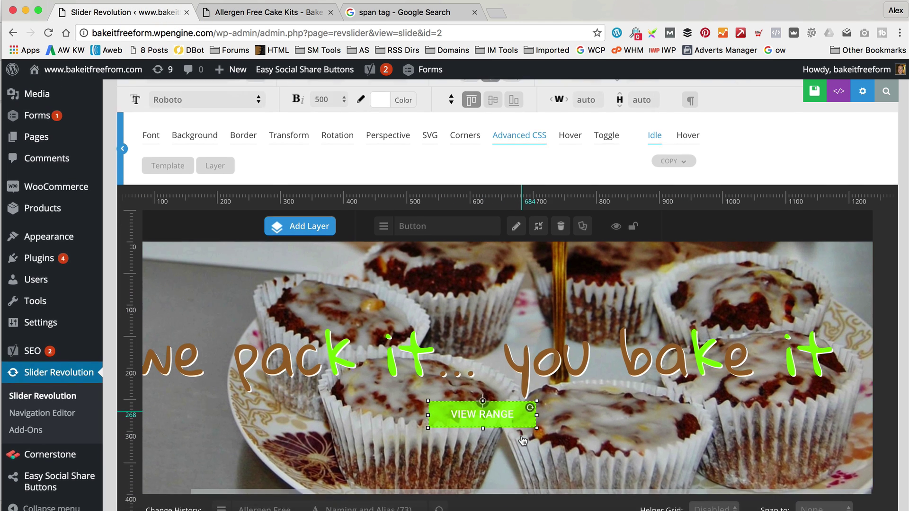
scroll(379, 214, "up", 2)
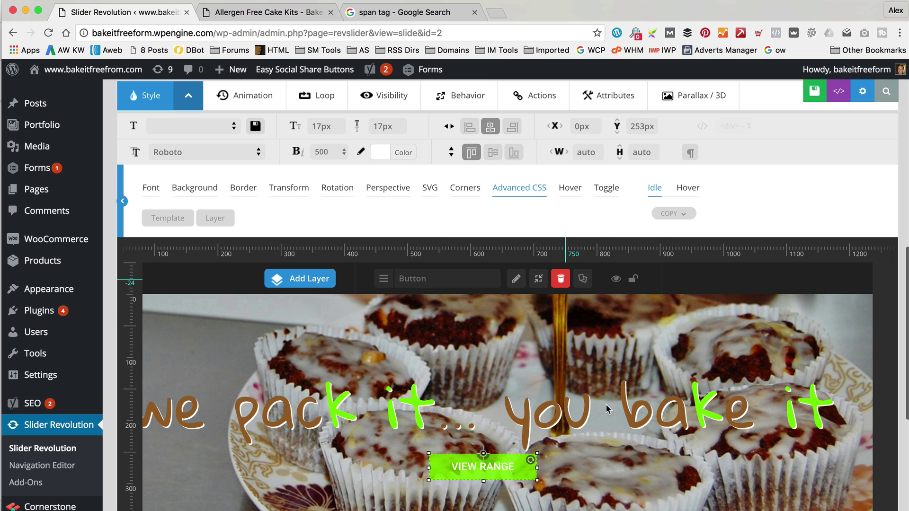
scroll(655, 294, "up", 2)
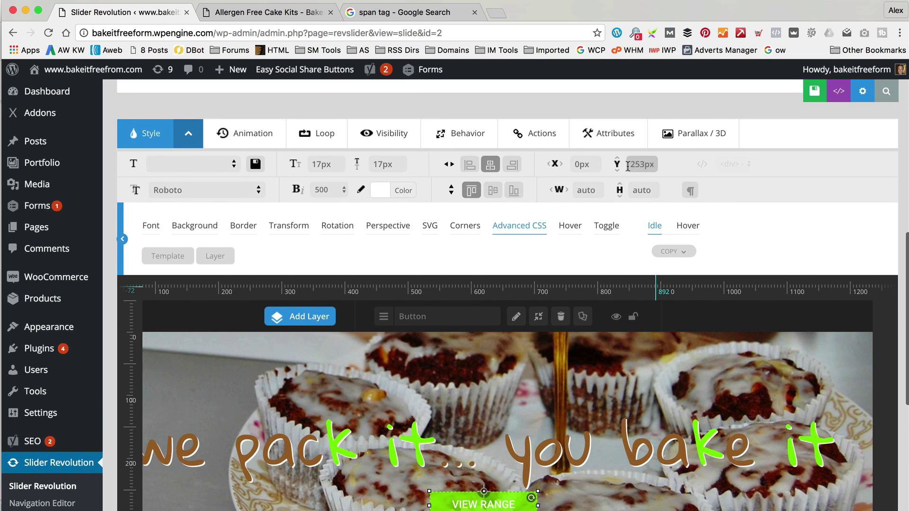
scroll(628, 166, "down", 3)
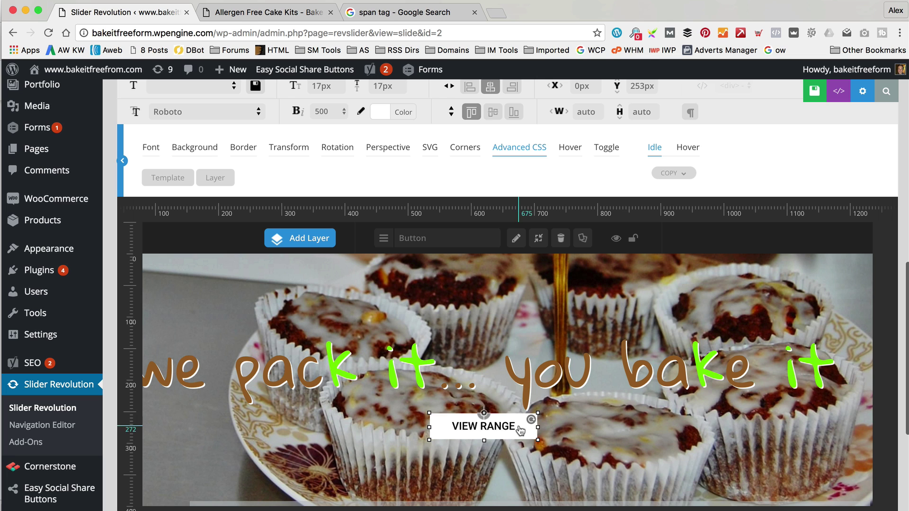
left_click_drag(521, 431, 520, 462)
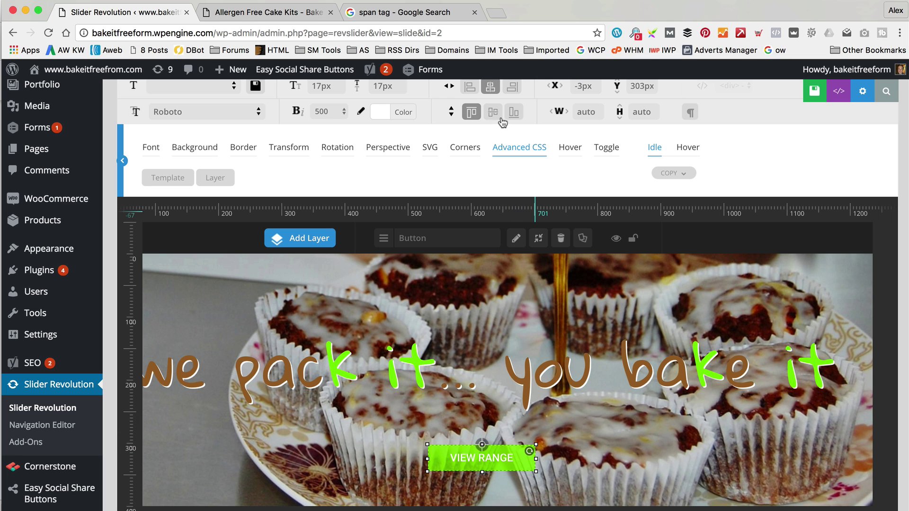
left_click(490, 86)
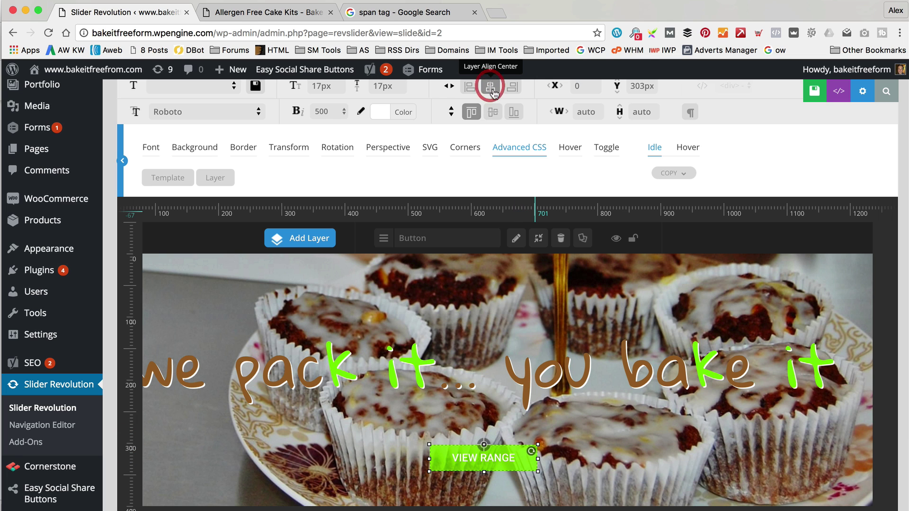
- Save the slide, check the lowered button on the reloaded live homepage, and return to the slide editor
left_click(814, 91)
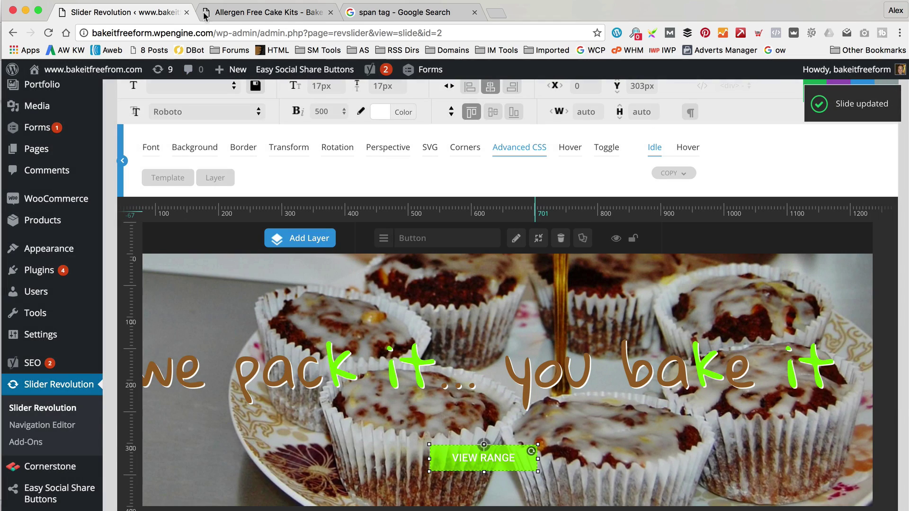
left_click(265, 11)
left_click(48, 32)
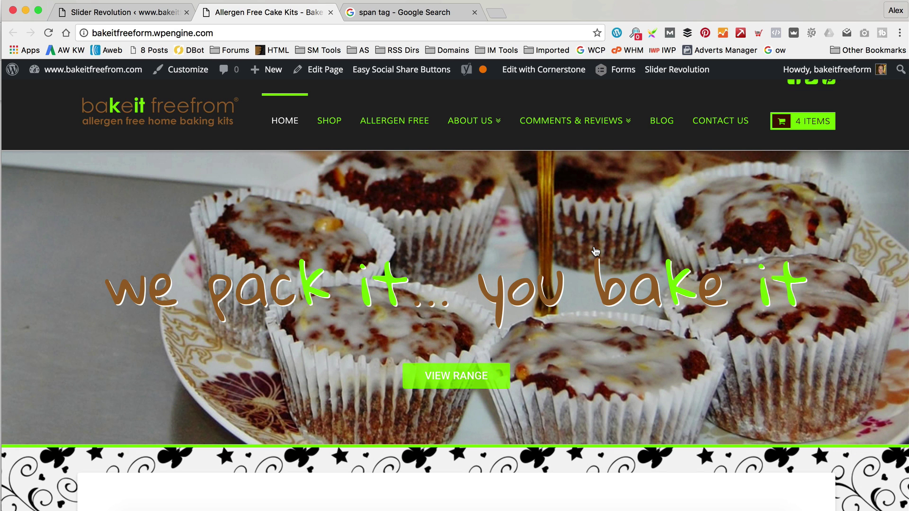
left_click(116, 13)
- Duplicate slide #1 and open the duplicate, slide #2, for editing
scroll(418, 293, "up", 10)
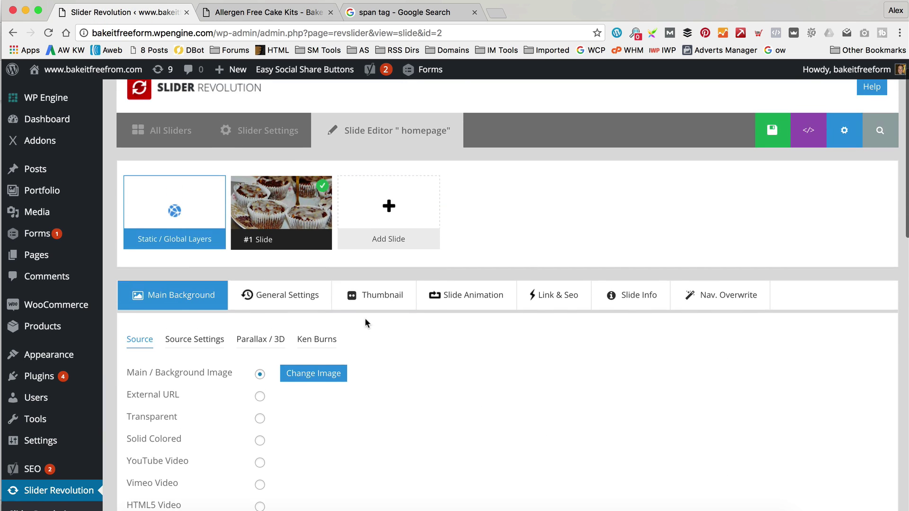
mouse_move(298, 240)
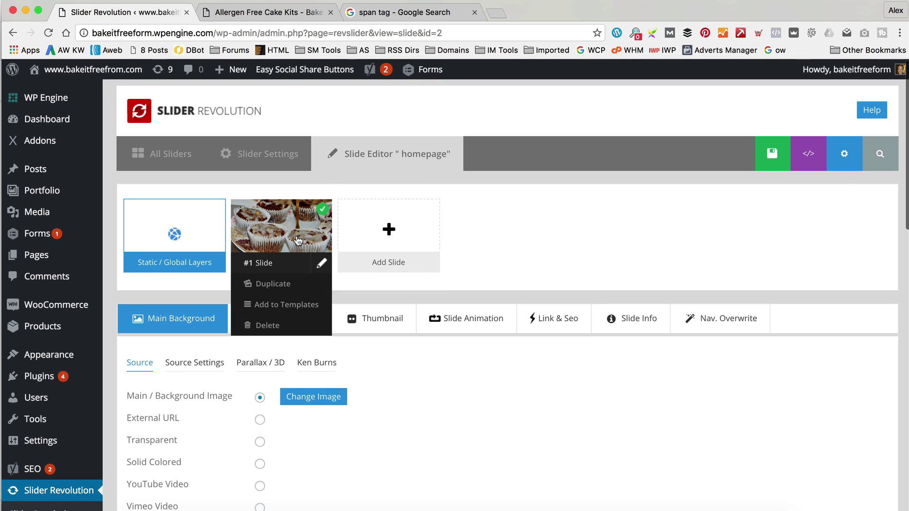
left_click(289, 285)
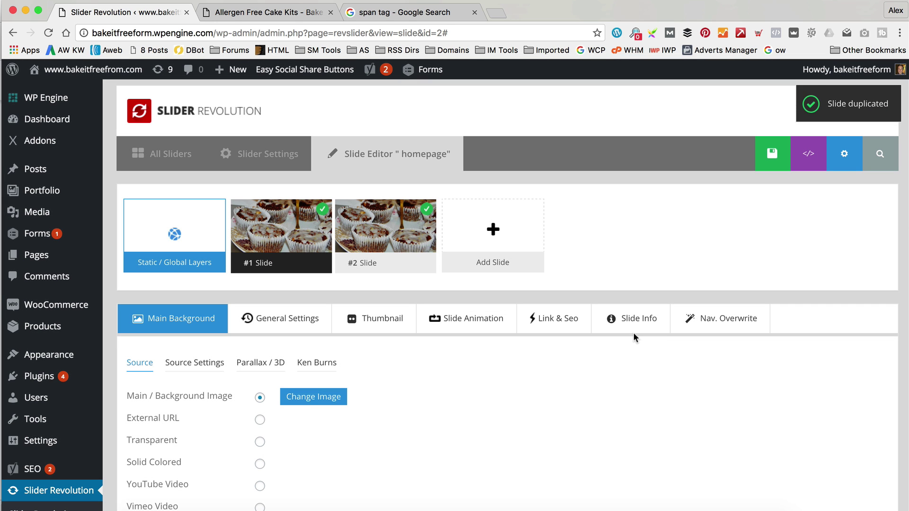
mouse_move(406, 222)
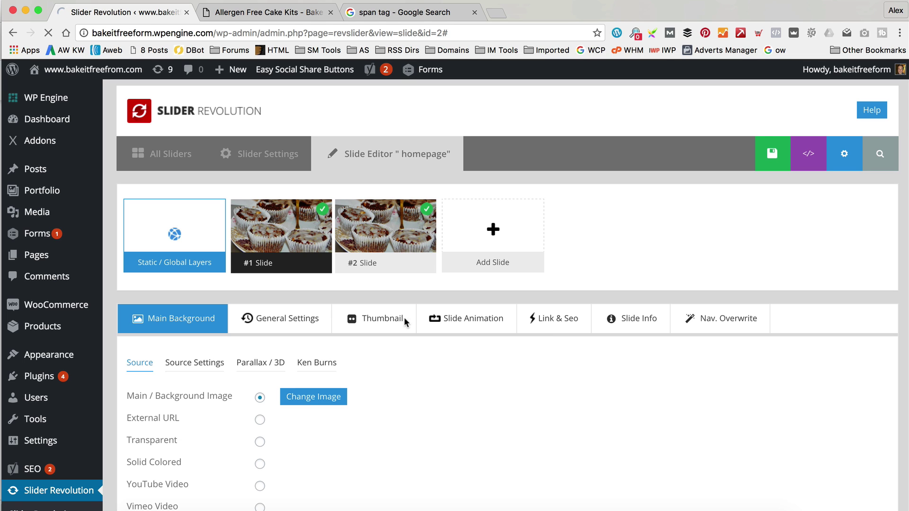
left_click(400, 260)
left_click(425, 264)
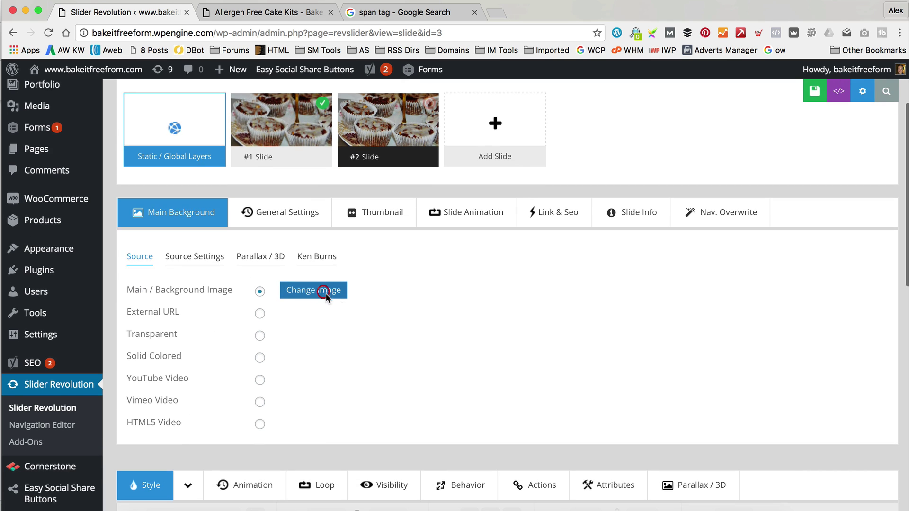
- Upload Slider2.jpg and insert it as the main background image of slide #2
left_click(326, 294)
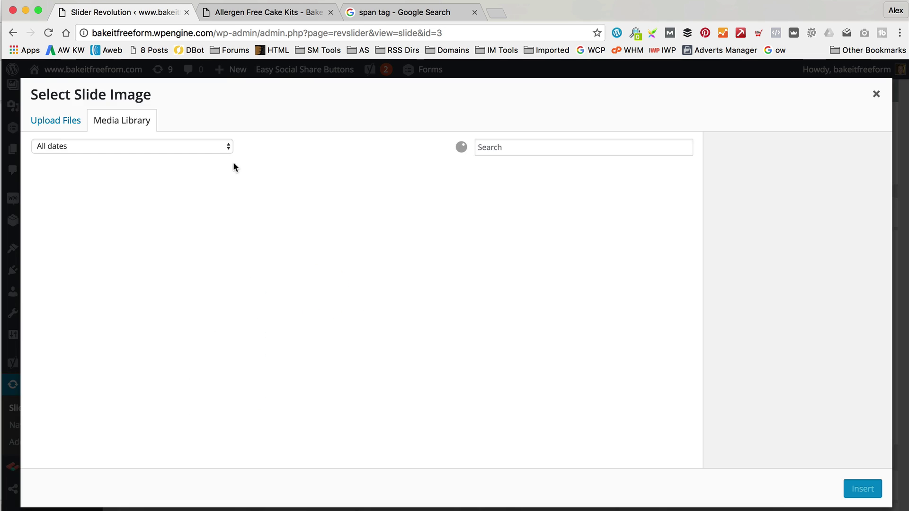
left_click(50, 121)
left_click(455, 300)
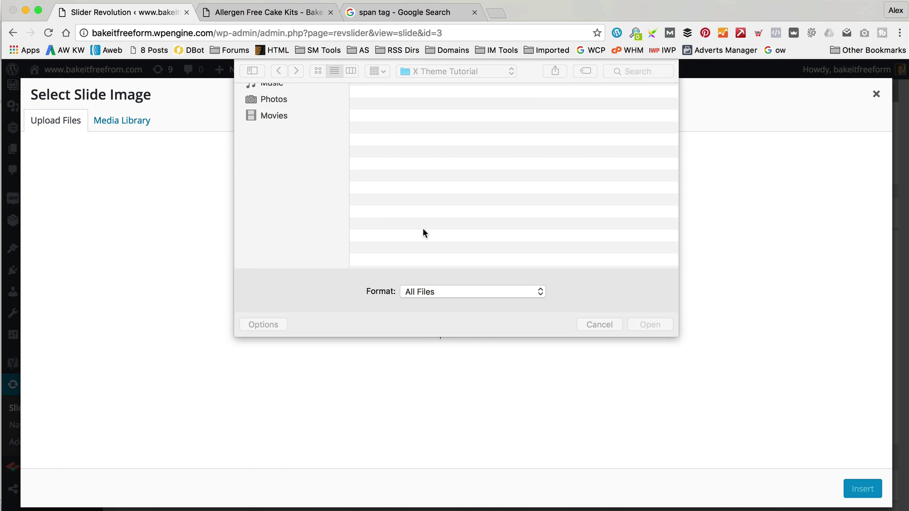
double_click(406, 105)
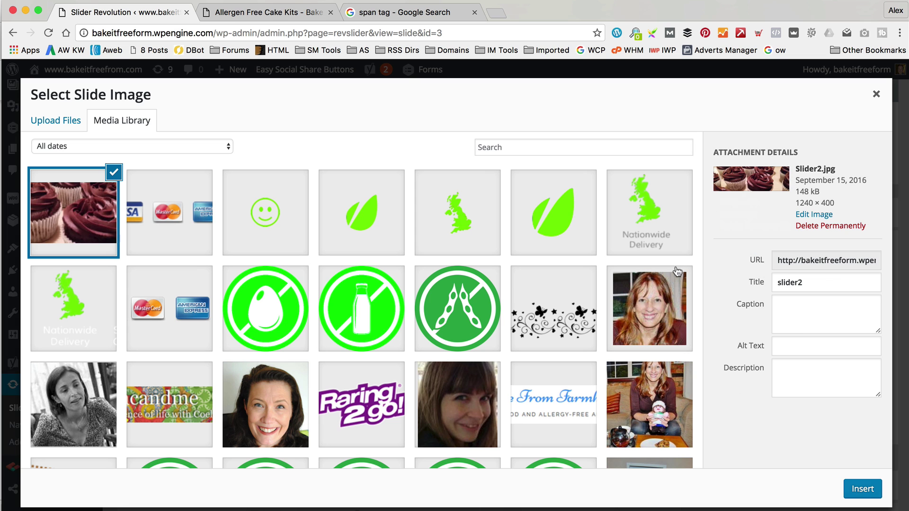
left_click(868, 488)
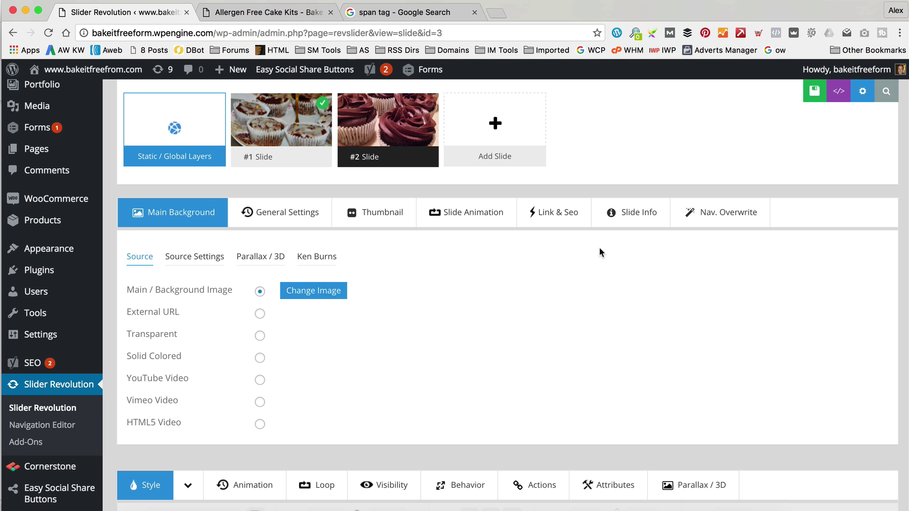
- Replace slide #2's heading text with "...let them all east cake!", center the layer horizontally and apply the text edit
scroll(592, 257, "down", 5)
scroll(593, 257, "down", 3)
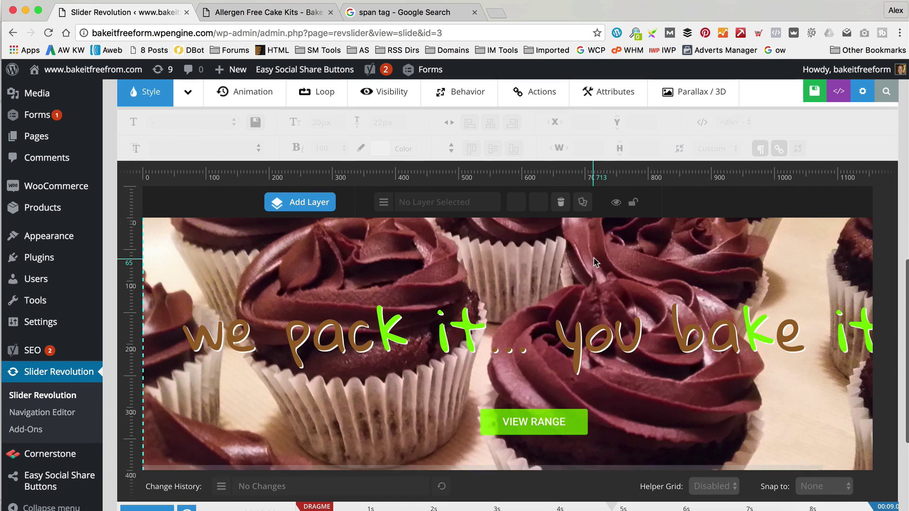
left_click(480, 335)
double_click(480, 334)
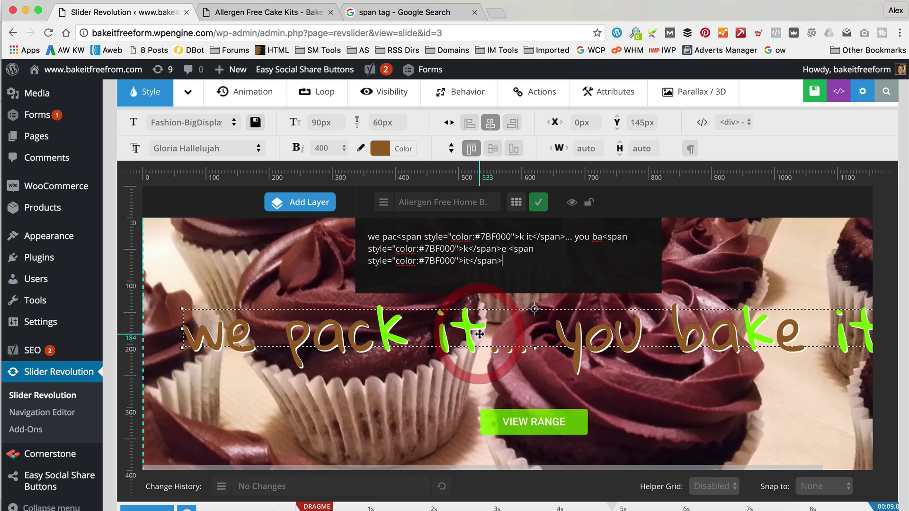
key("super+a")
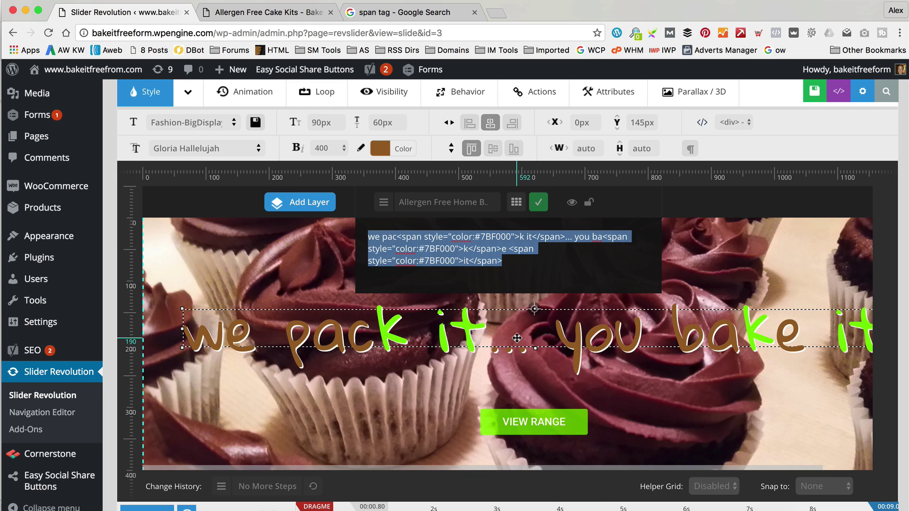
key("BackSpace")
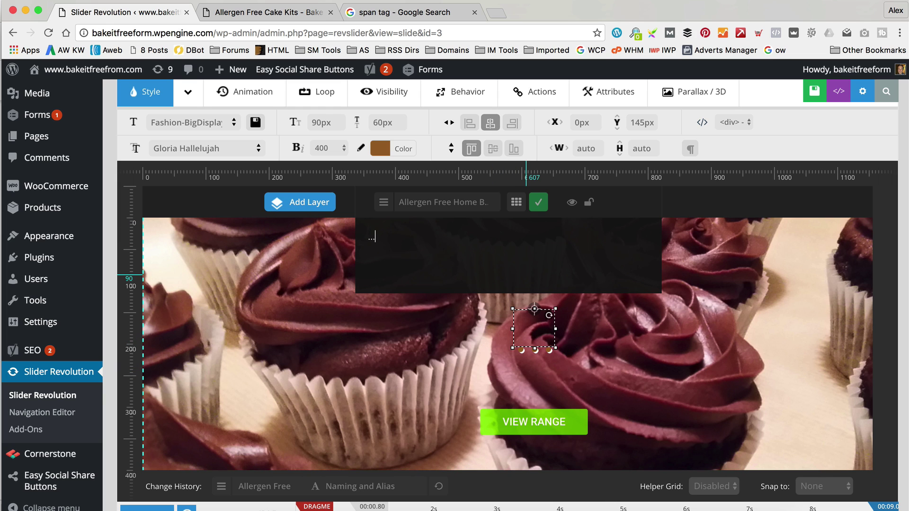
type("...let them all e")
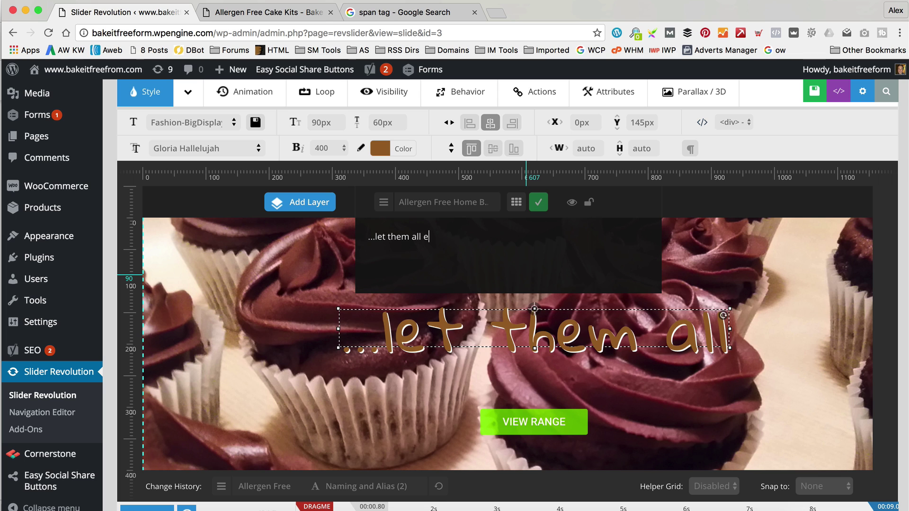
type("ast cake!")
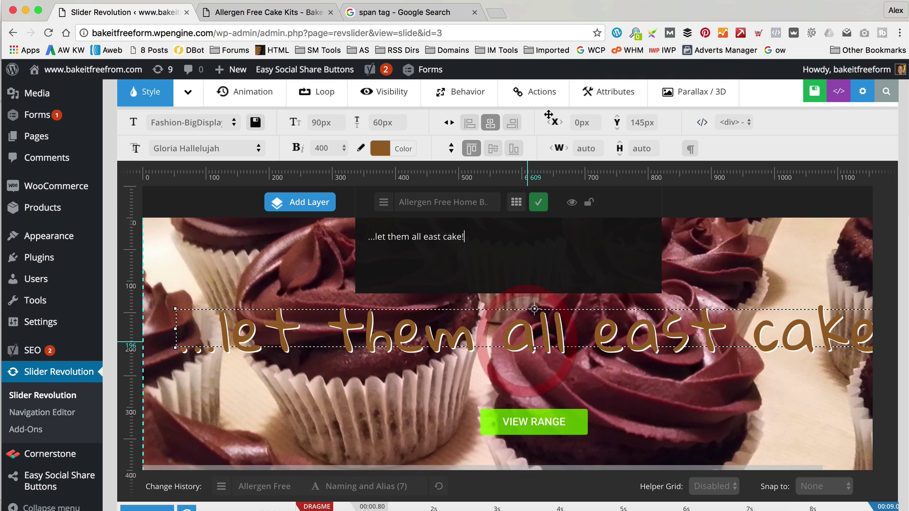
left_click(491, 122)
left_click(538, 202)
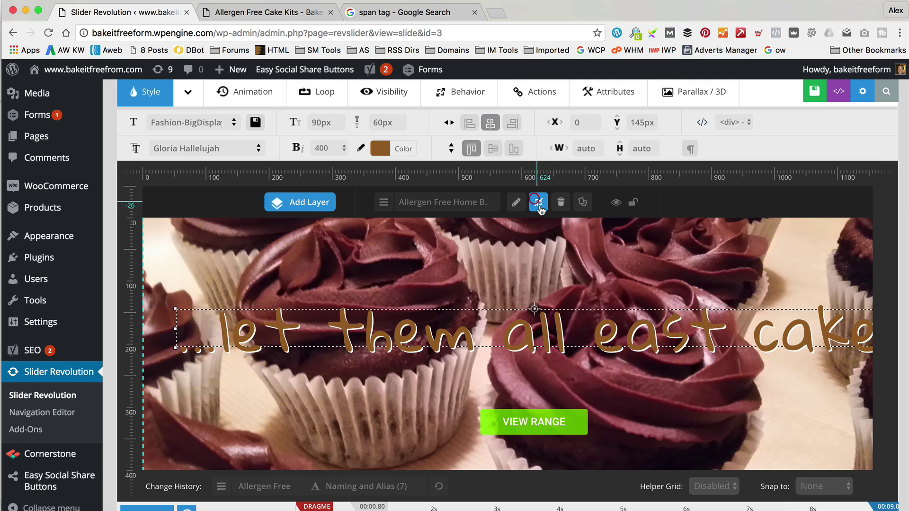
- Save slide #2, check the slider on the reloaded live homepage, and return to the Slider Revolution editor
left_click(815, 92)
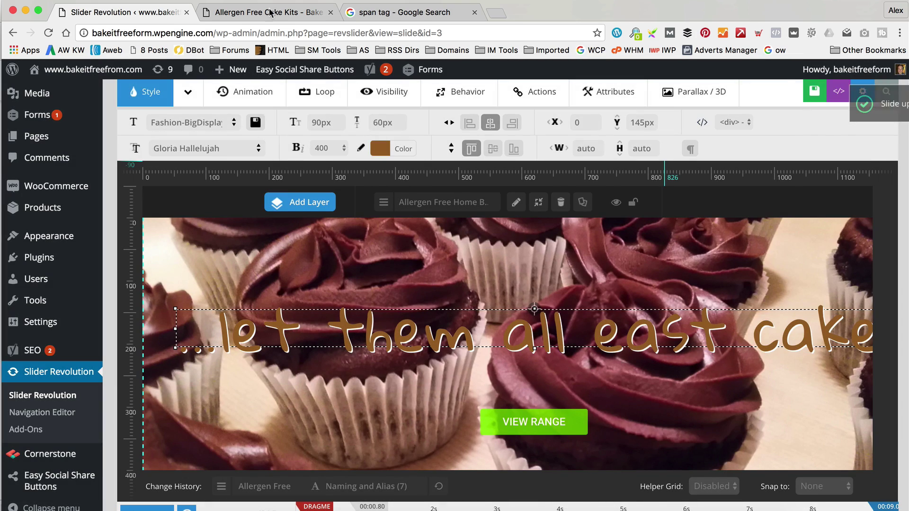
left_click(269, 12)
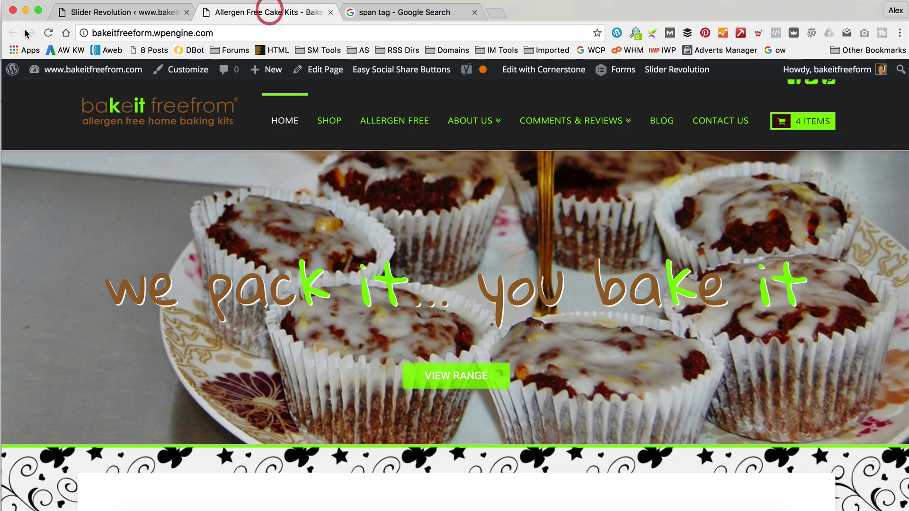
left_click(49, 33)
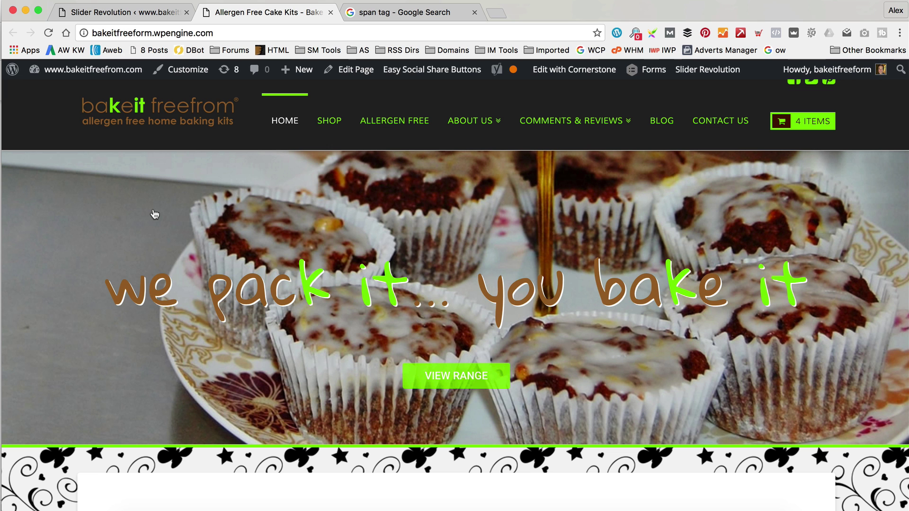
left_click(139, 11)
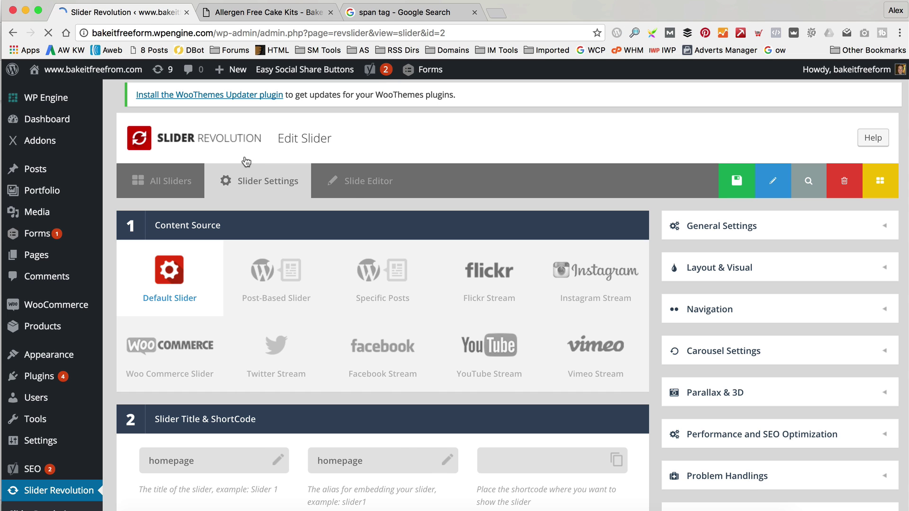
- Try slide #2 as the active hero slide, then make slide #1 the active one again
left_click(374, 186)
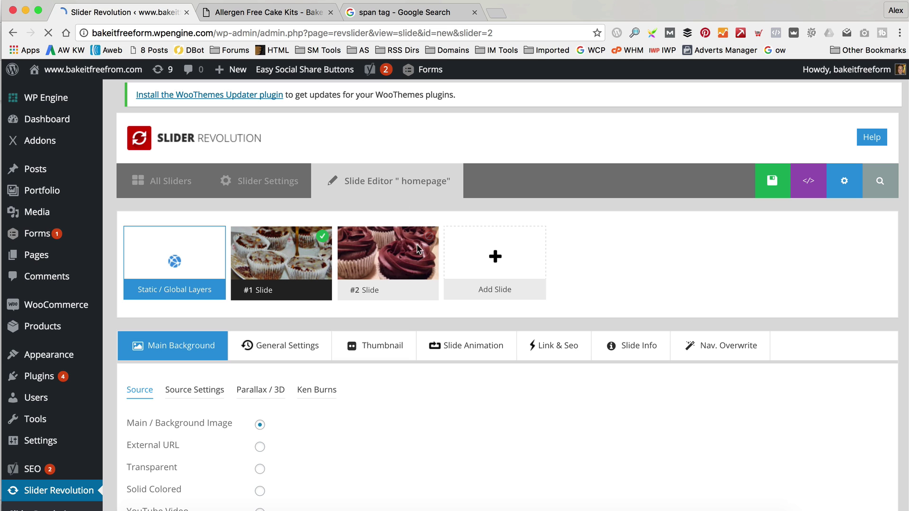
mouse_move(431, 242)
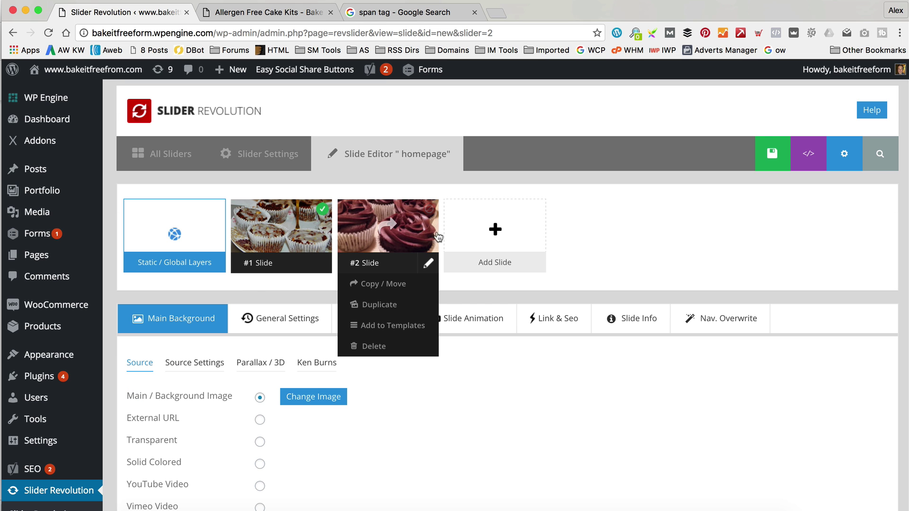
left_click(430, 210)
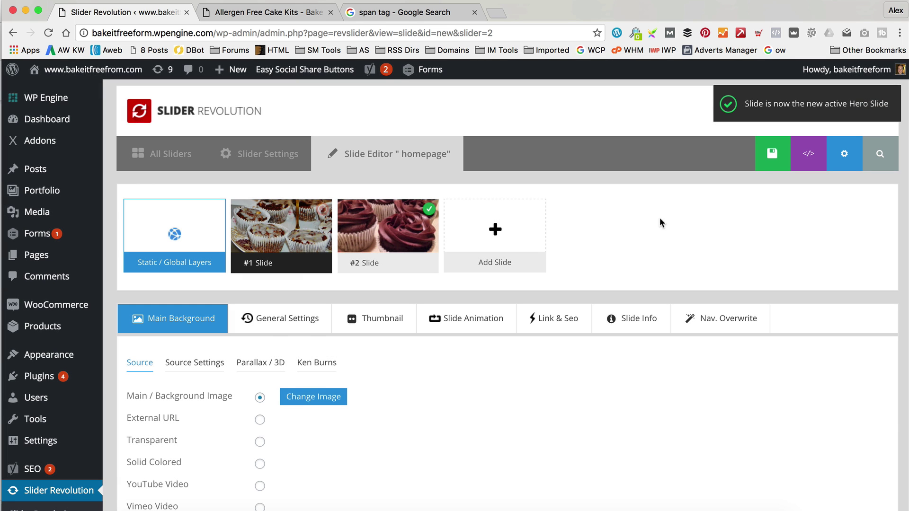
left_click(324, 210)
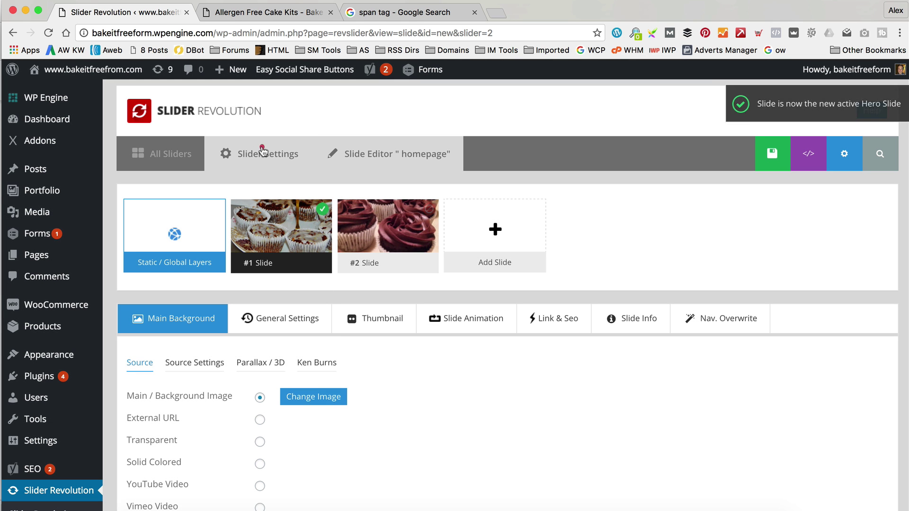
- Set the homepage slider's type to Standard Slider and save the slider settings
left_click(263, 152)
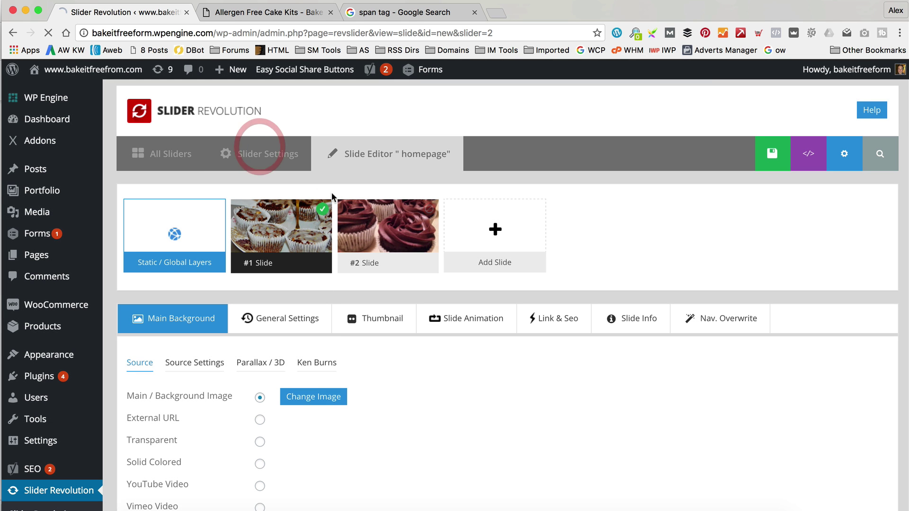
scroll(476, 265, "down", 7)
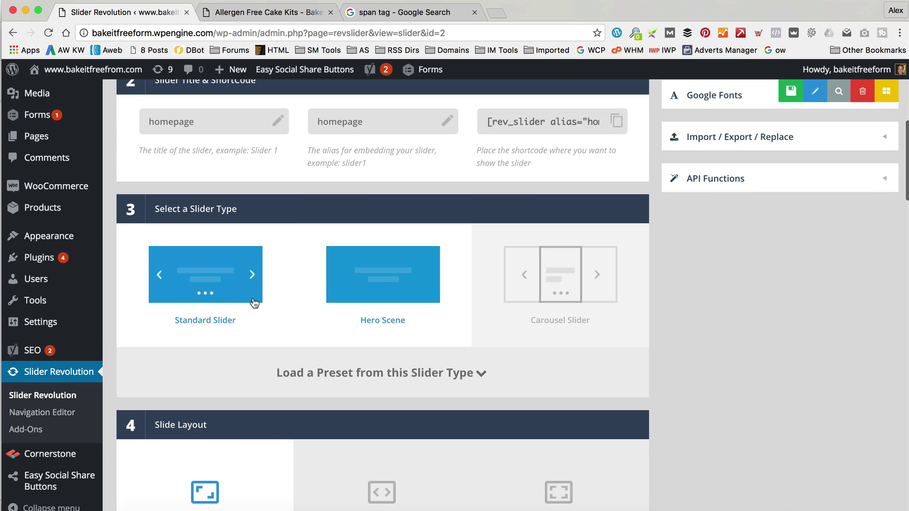
left_click(254, 303)
scroll(822, 328, "up", 7)
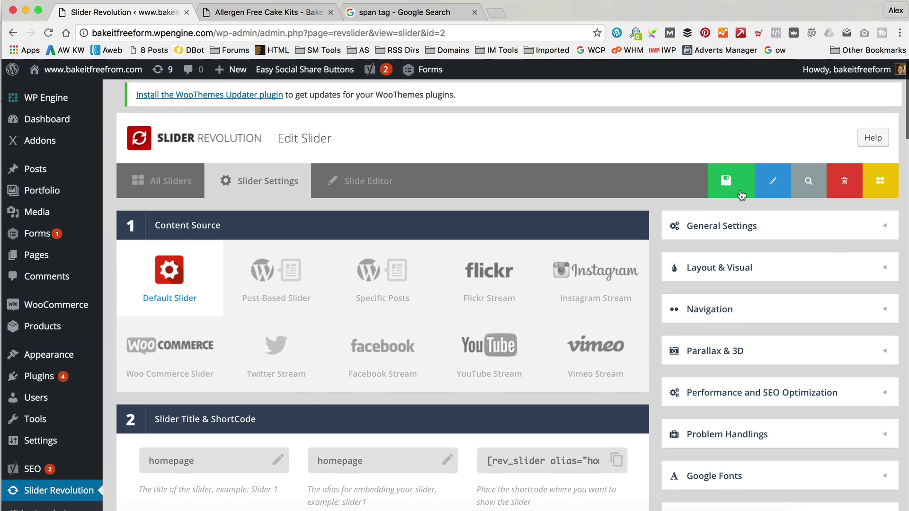
left_click(731, 182)
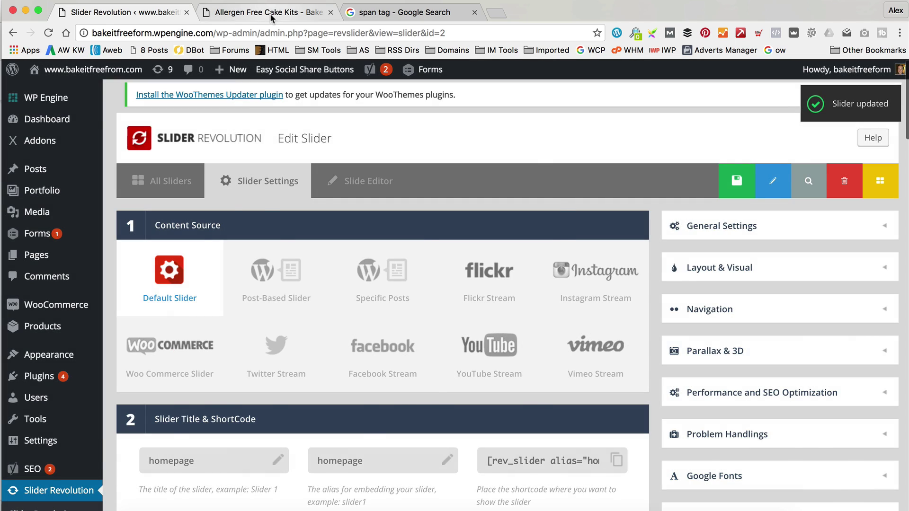
- Reload the live homepage to check the slider with its new type, and return to the slider settings
left_click(265, 12)
left_click(48, 33)
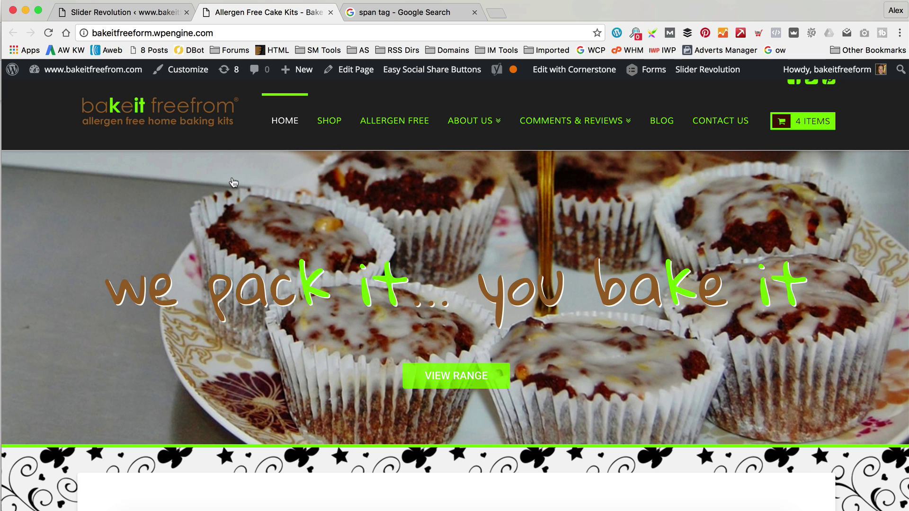
left_click(113, 12)
- Examine the status markers of slides #1 and #2 and the slide's general settings in the slide editor
left_click(376, 180)
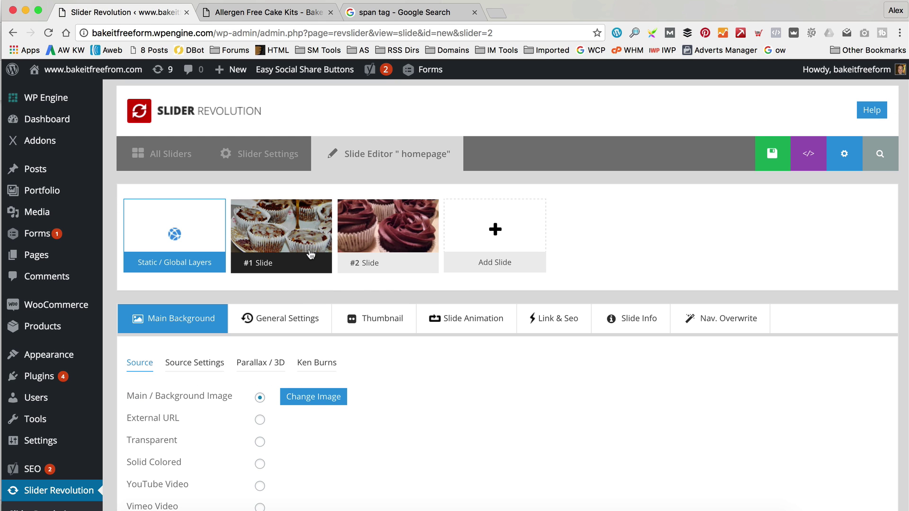
mouse_move(426, 258)
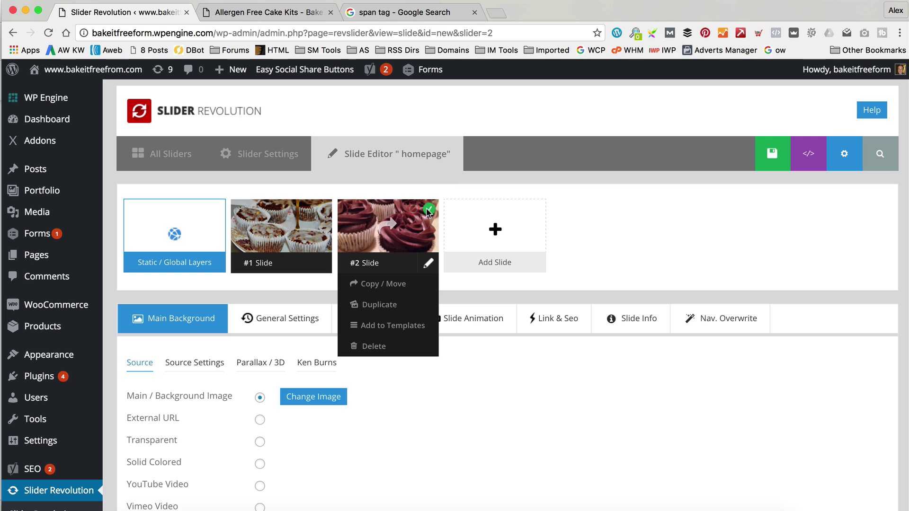
left_click(324, 213)
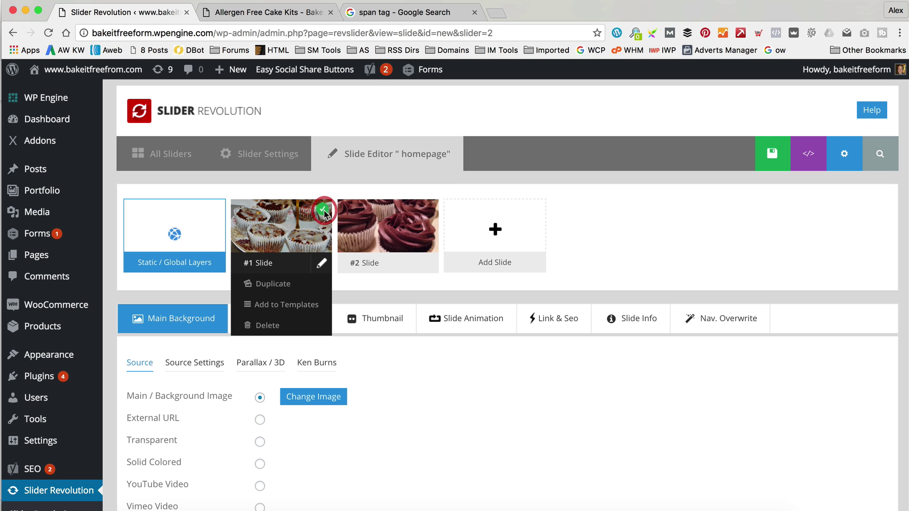
left_click(280, 319)
mouse_move(425, 212)
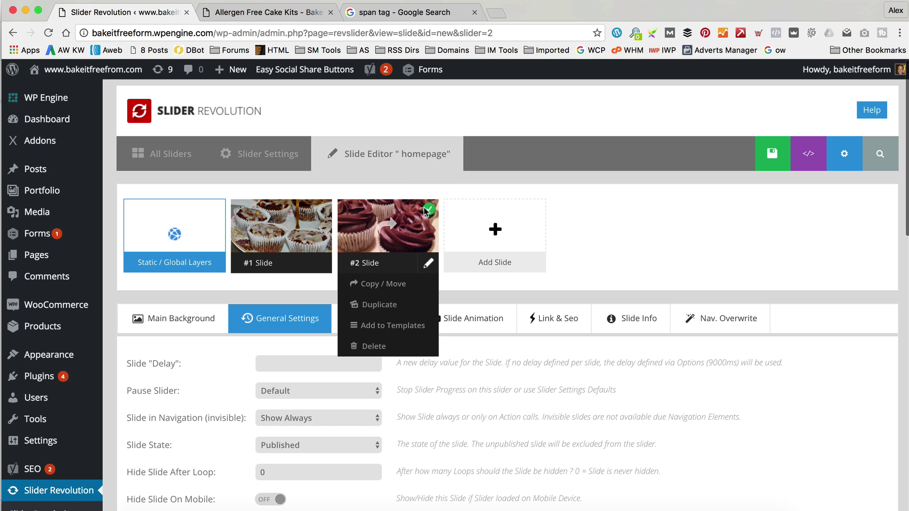
- Look through the slider settings, including the Slideshow, Defaults and 1st Slide options of the general settings
left_click(242, 146)
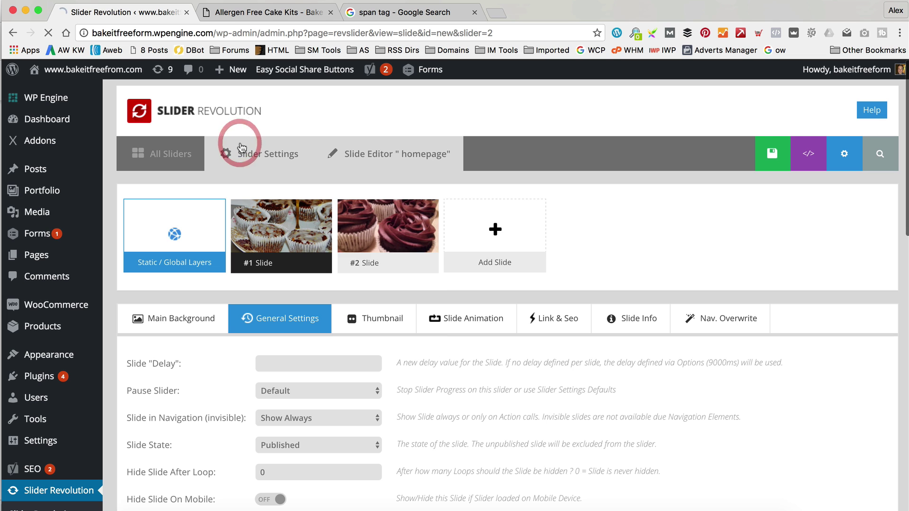
scroll(379, 201, "down", 3)
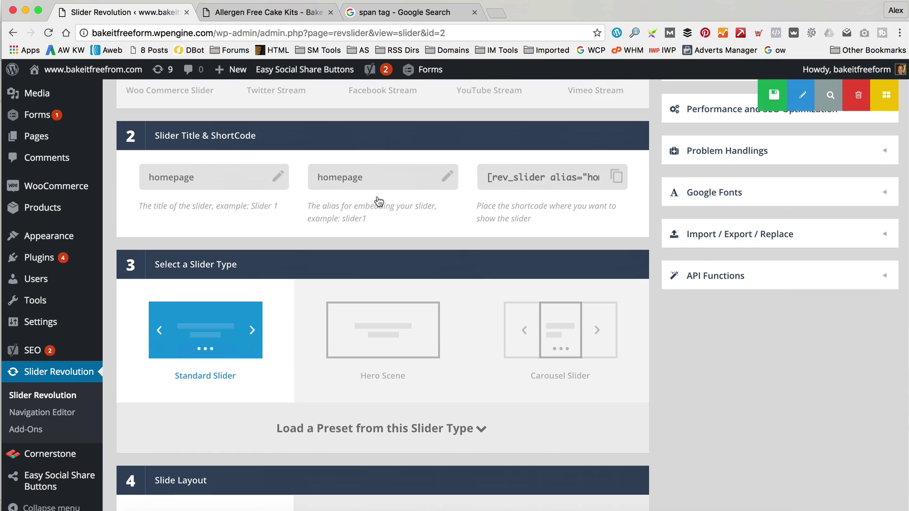
scroll(377, 195, "down", 4)
scroll(377, 199, "down", 3)
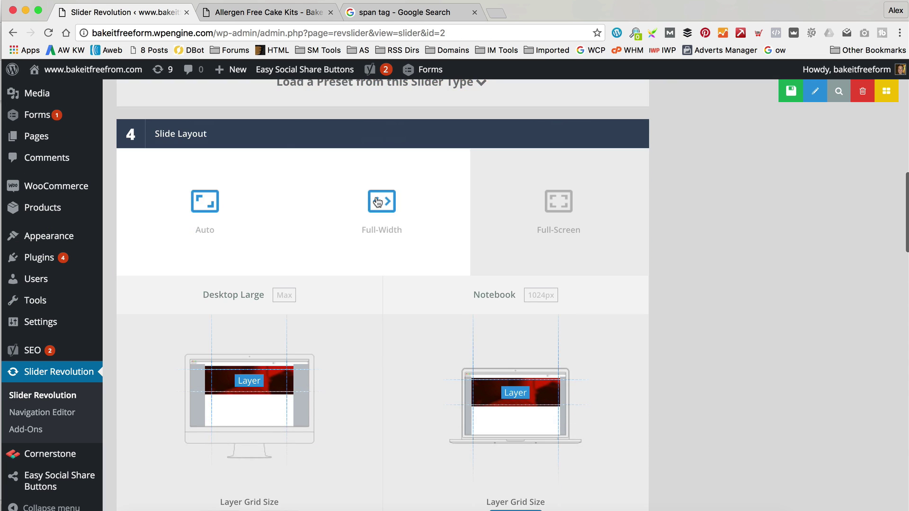
scroll(377, 199, "down", 15)
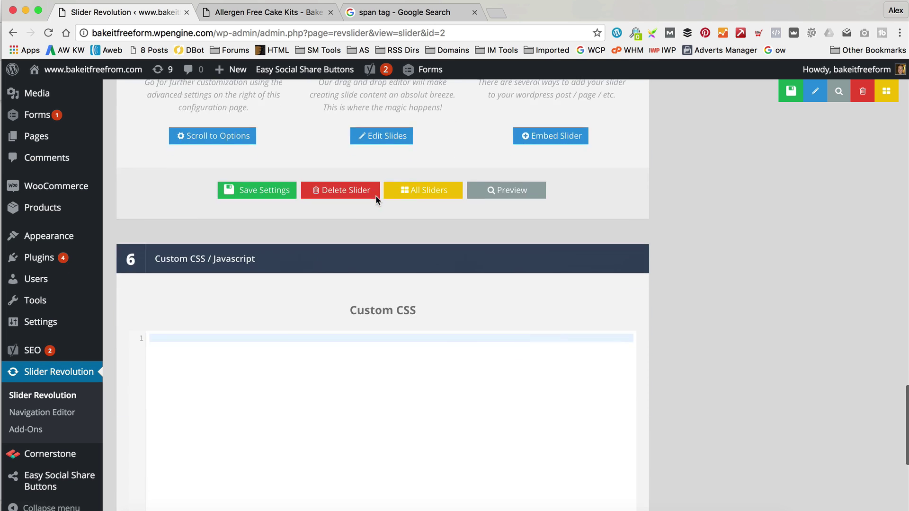
scroll(376, 195, "up", 20)
left_click(812, 232)
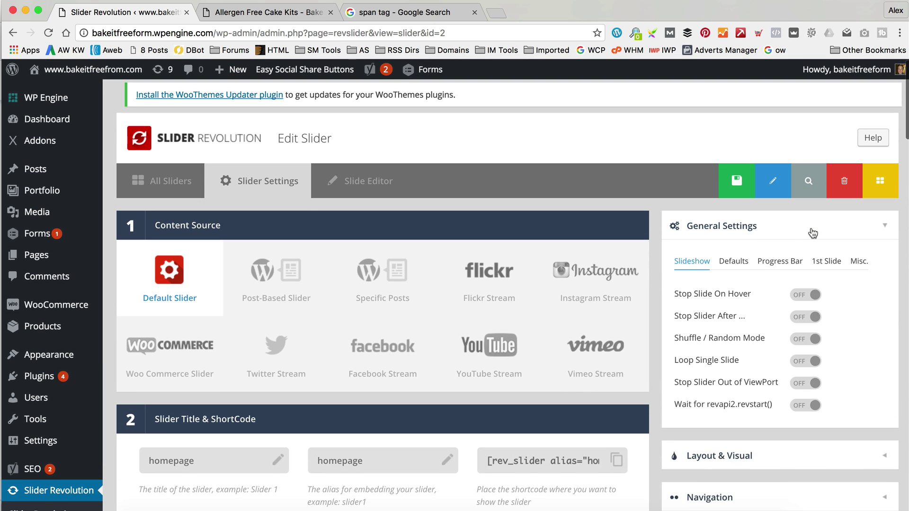
scroll(812, 233, "down", 1)
scroll(765, 305, "down", 3)
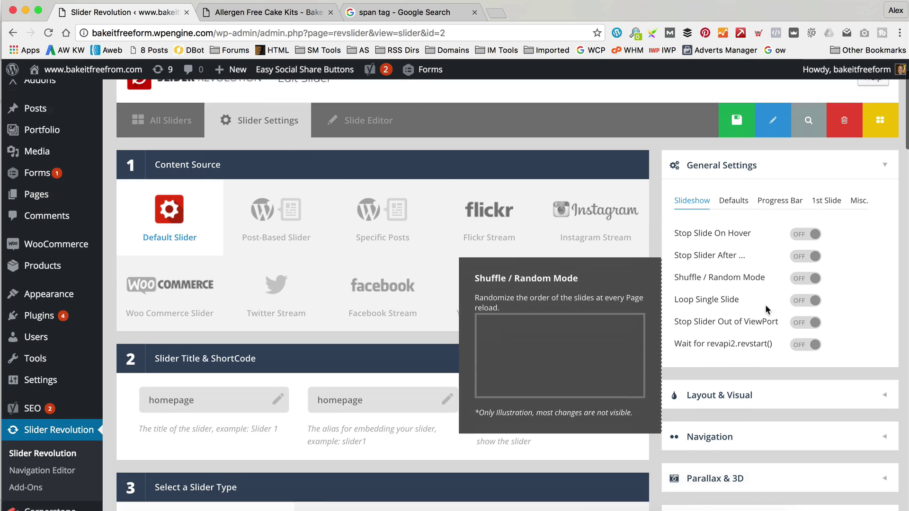
left_click(734, 153)
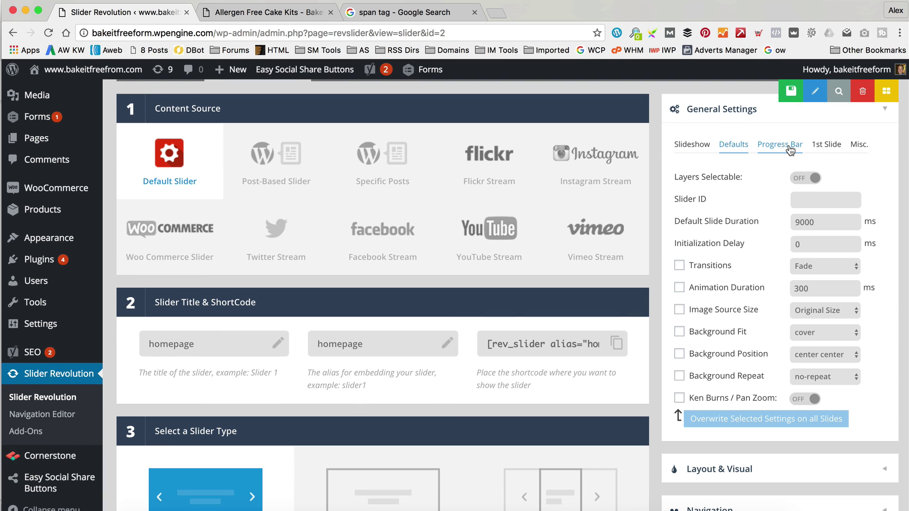
left_click(826, 146)
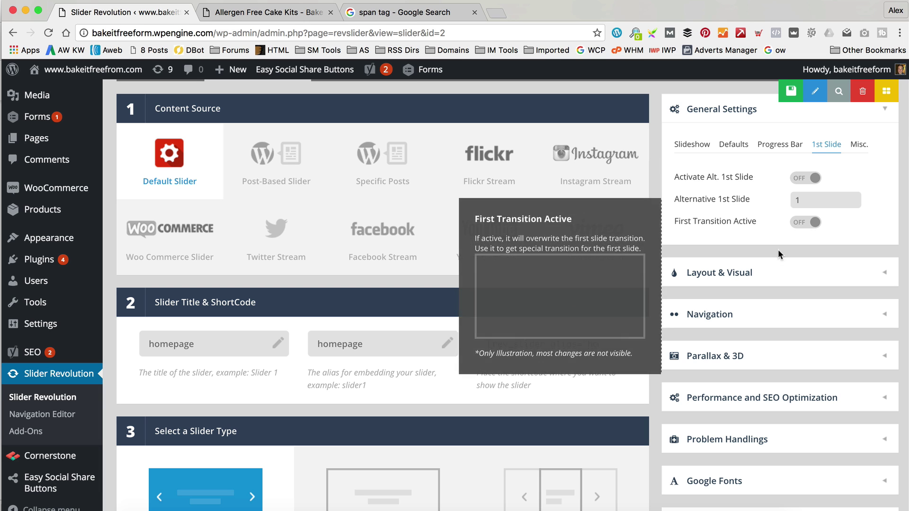
- Enable navigation arrows for the homepage slider and save the slider settings
left_click(799, 314)
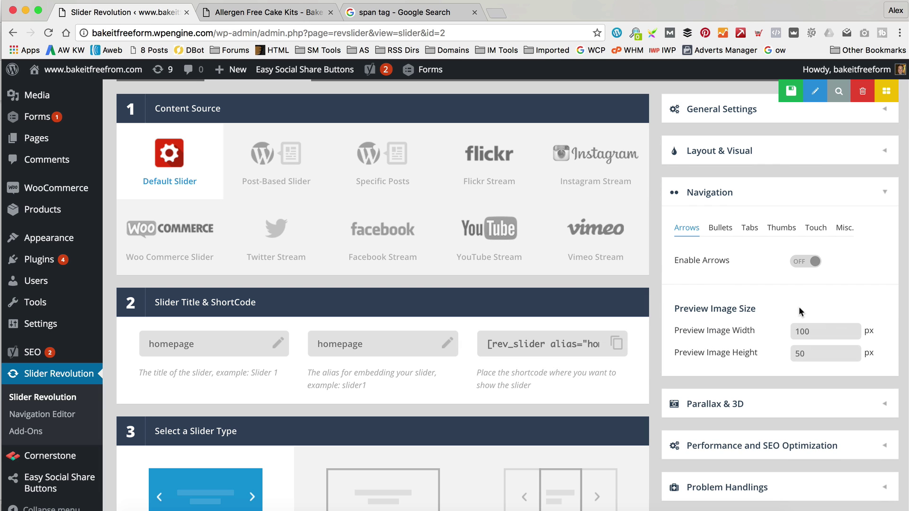
left_click(810, 264)
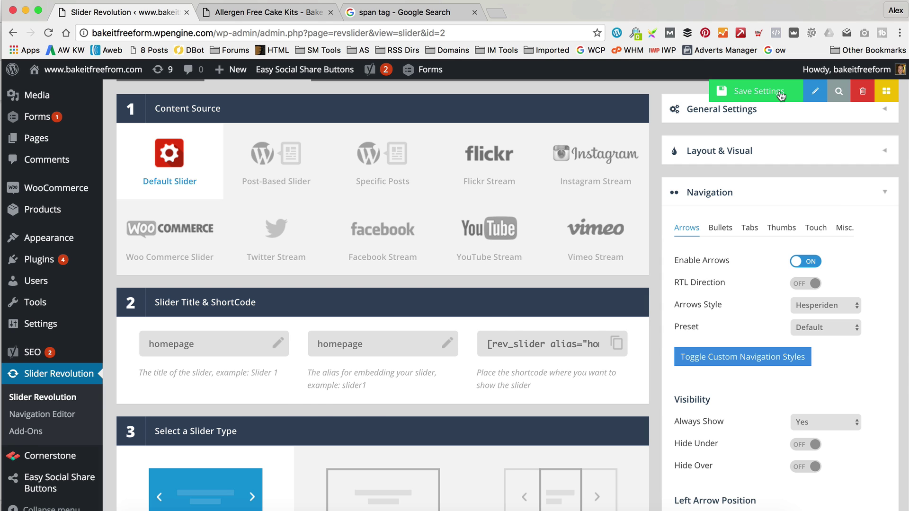
left_click(739, 92)
scroll(745, 263, "down", 3)
scroll(710, 331, "up", 5)
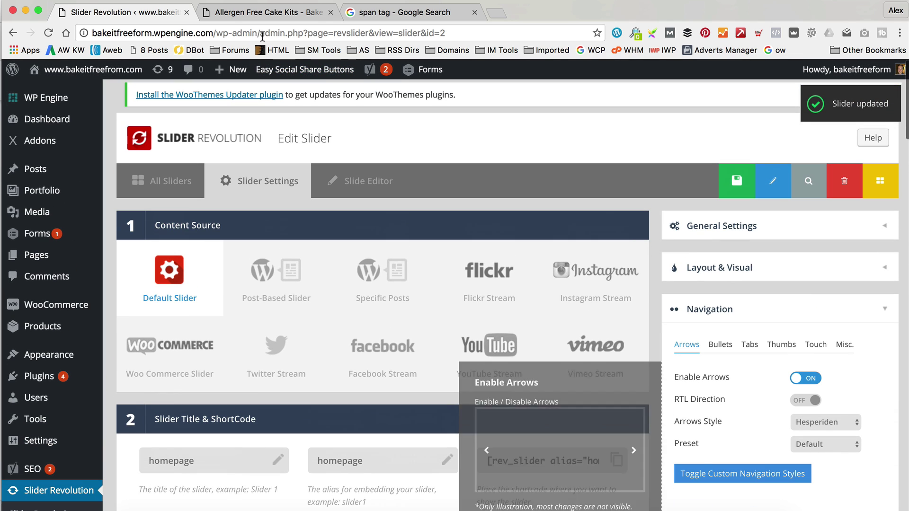
- Switch to the live homepage to check the slider's navigation arrows
left_click(265, 11)
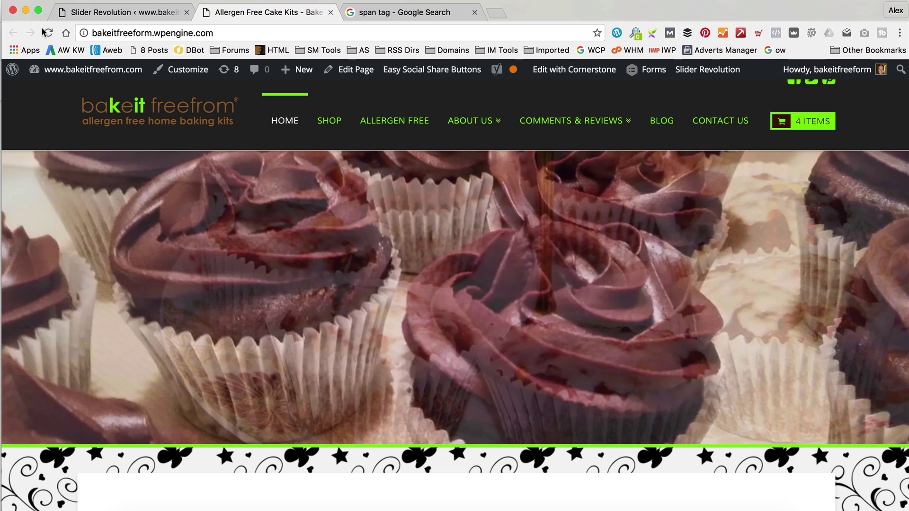